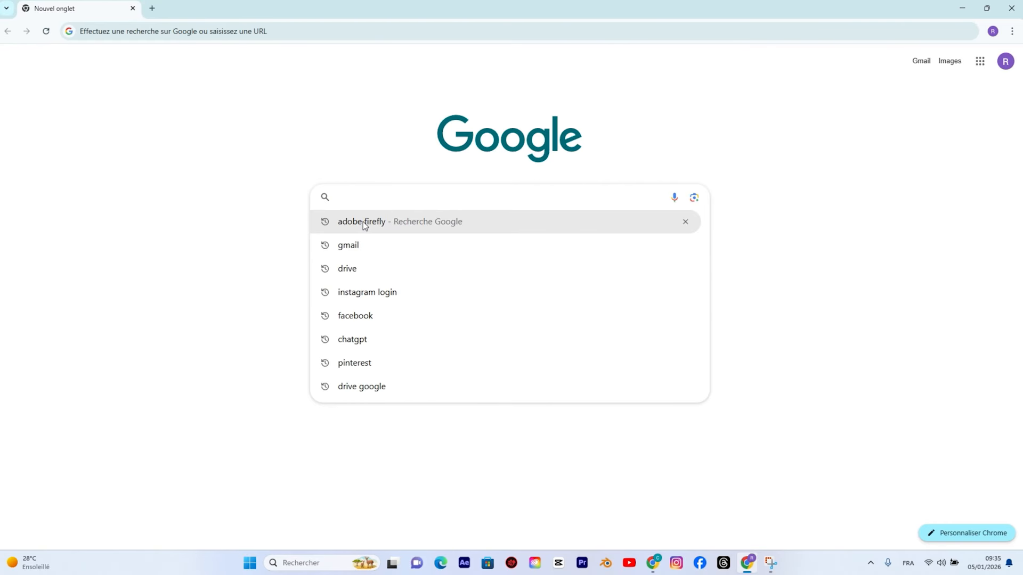
Search Google for adobe firefly, enter the Firefly web app and open its image generation workspace.
left_click(363, 222)
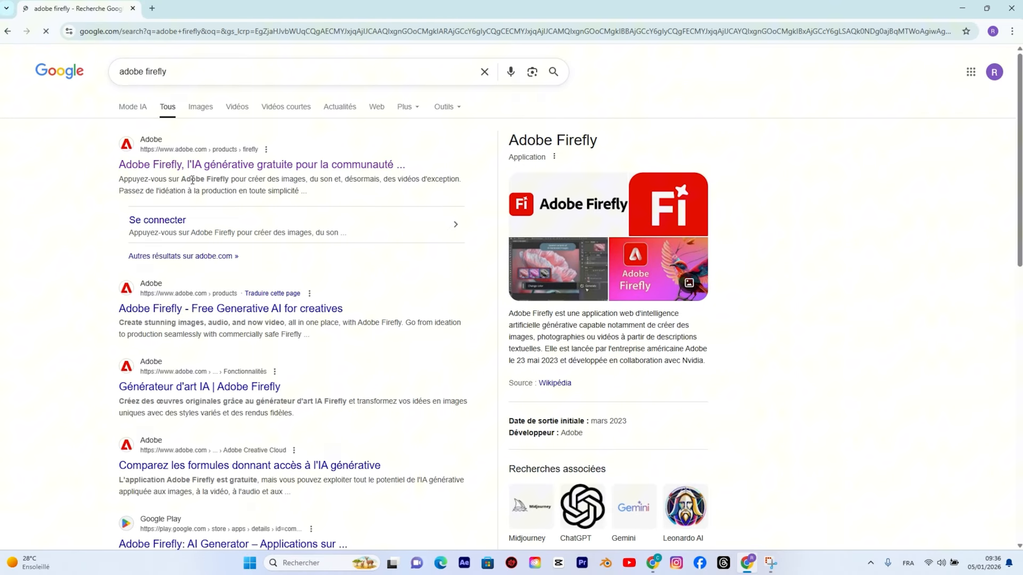
left_click(172, 164)
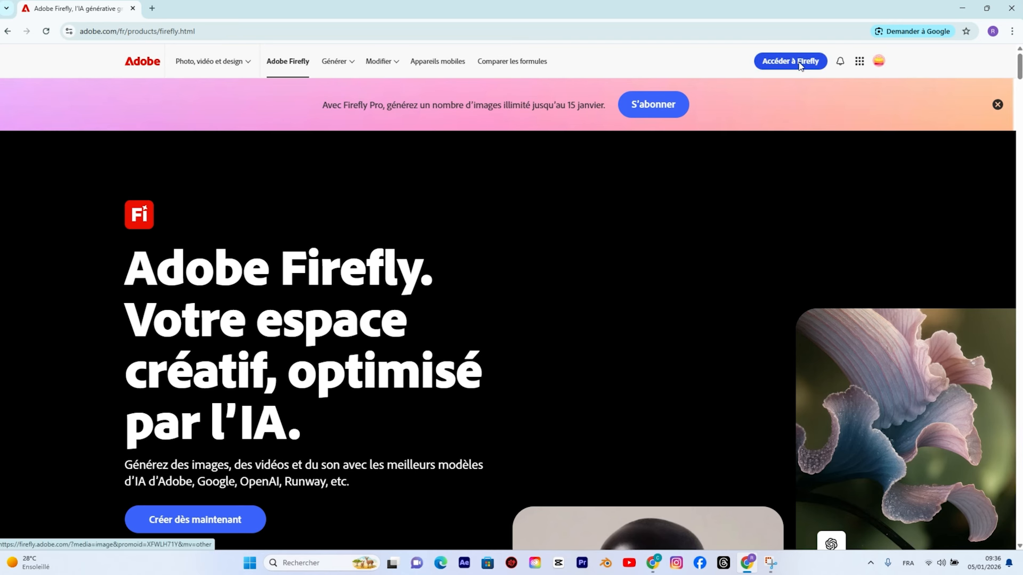
left_click(799, 65)
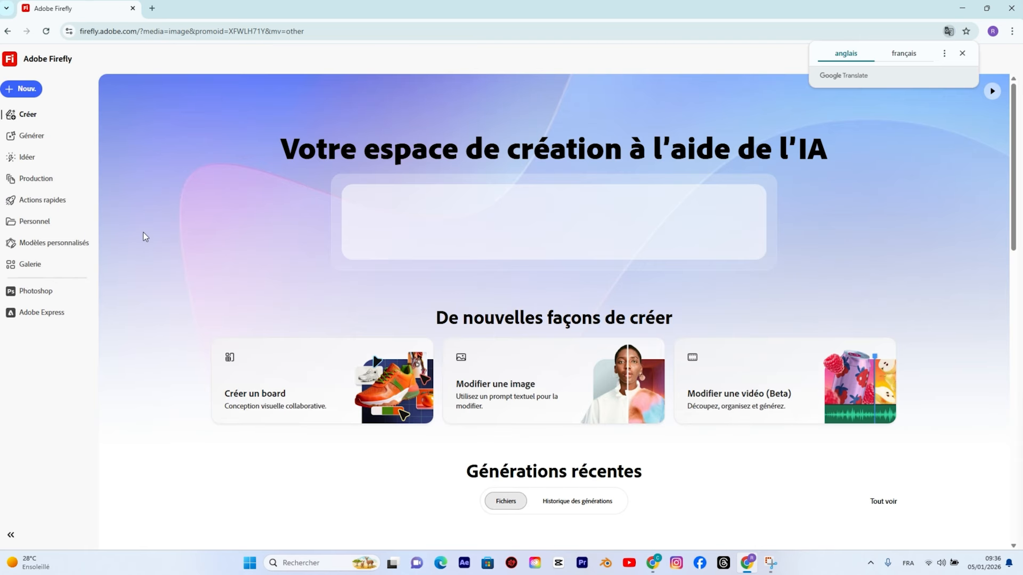
left_click(31, 137)
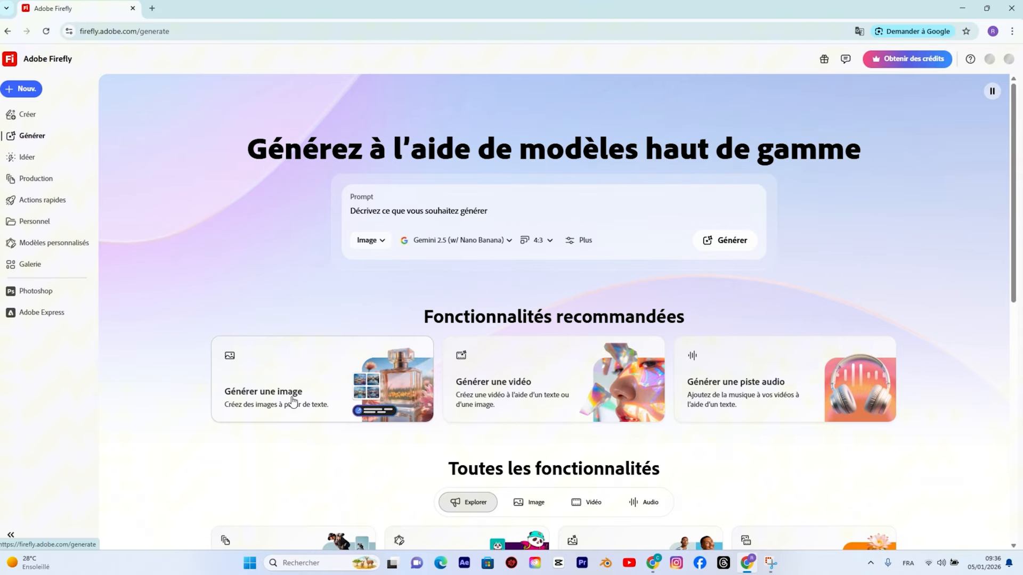
left_click(331, 397)
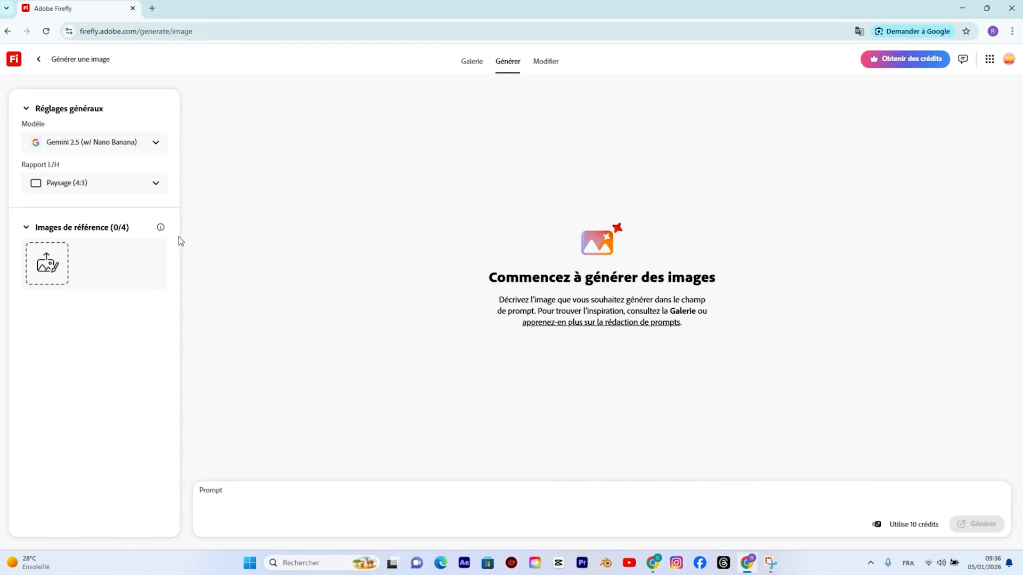
Set the aspect ratio to Écran large (16:9) and upload the green picture of two seated men as a reference image.
left_click(112, 186)
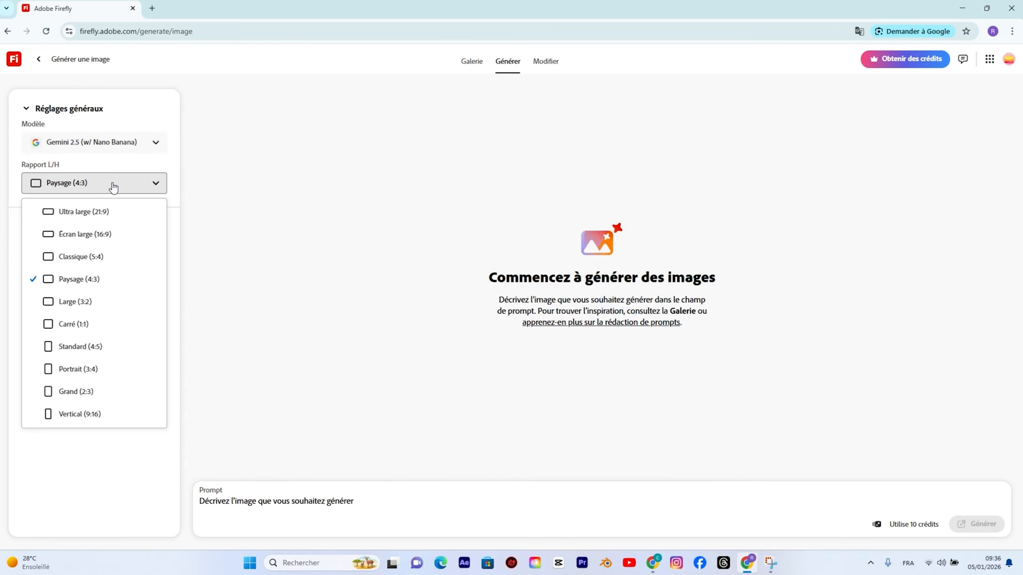
left_click(88, 238)
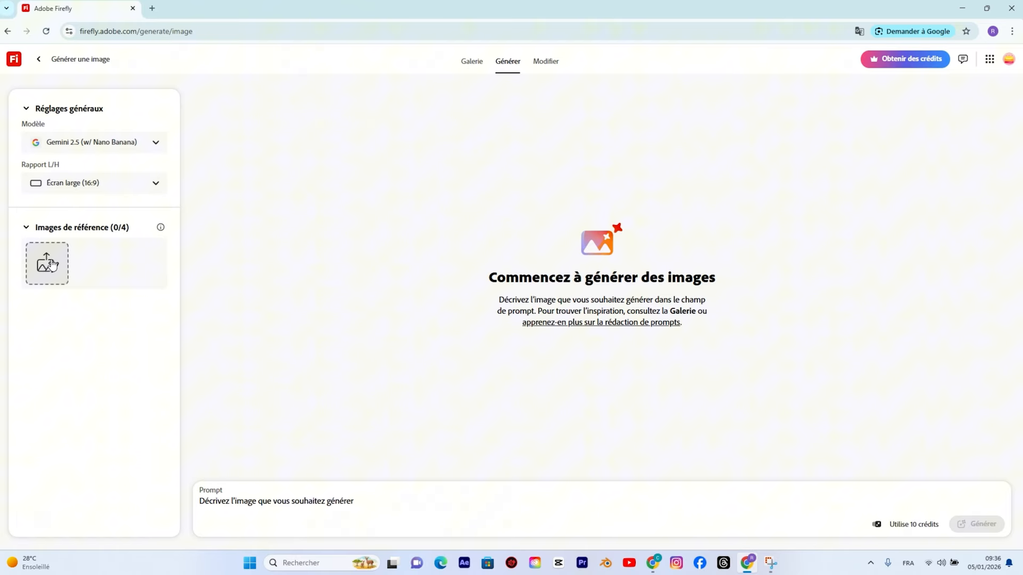
left_click(51, 264)
left_click(75, 207)
double_click(298, 104)
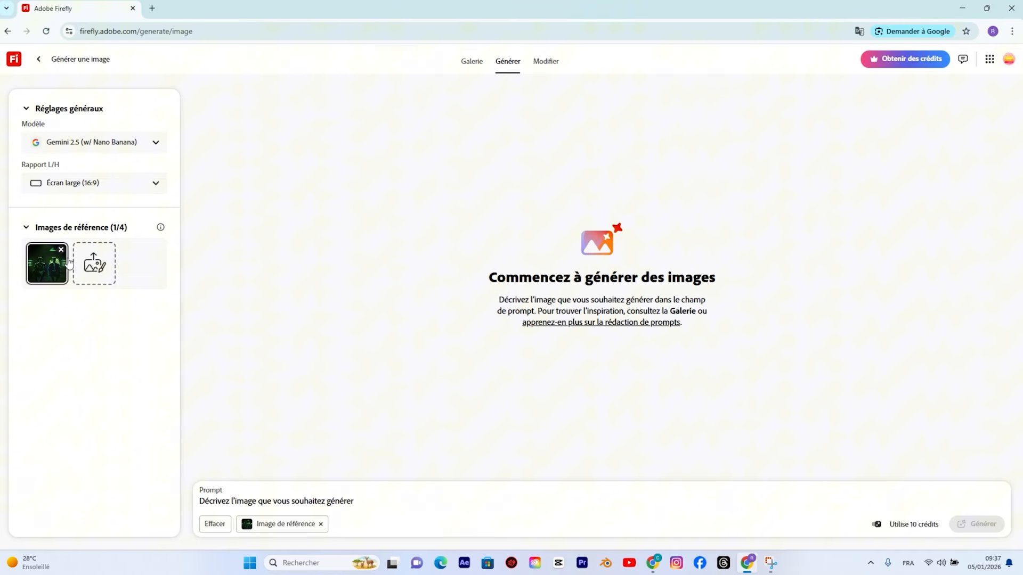
Generate an image with the prompt "Deux hommes assis. Sans texte sur l'image".
left_click(362, 496)
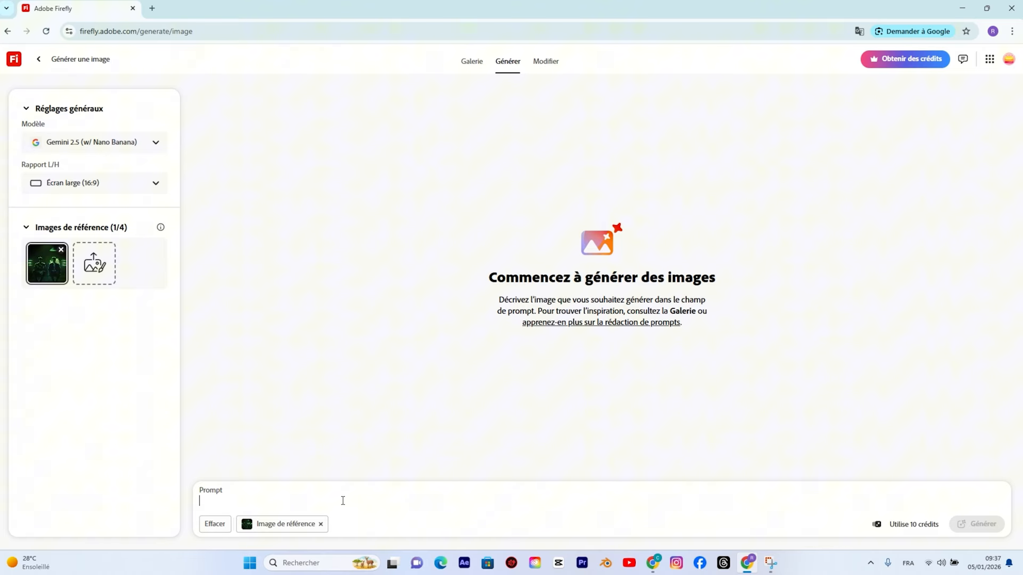
type("Deux ho")
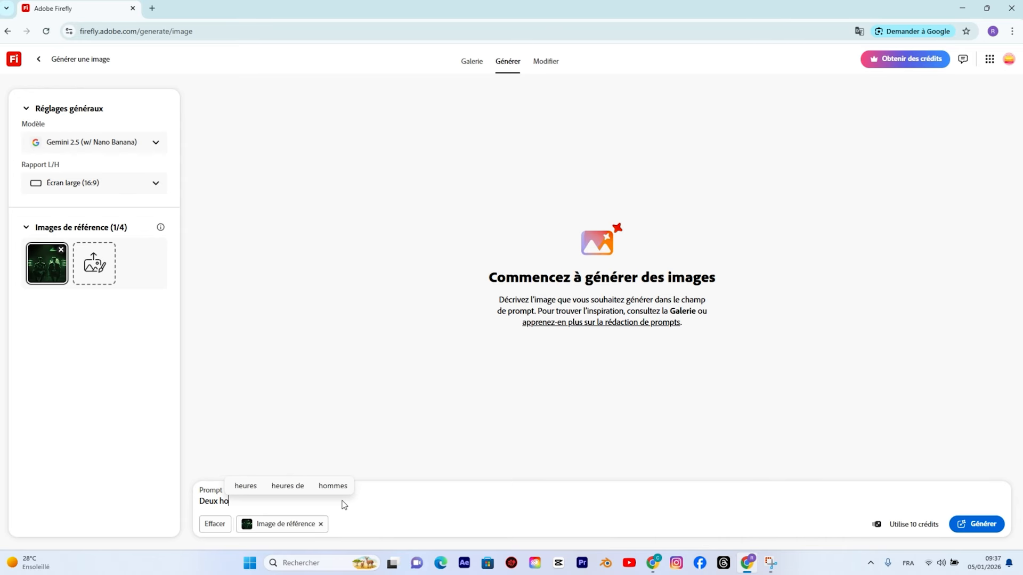
type("mmes as")
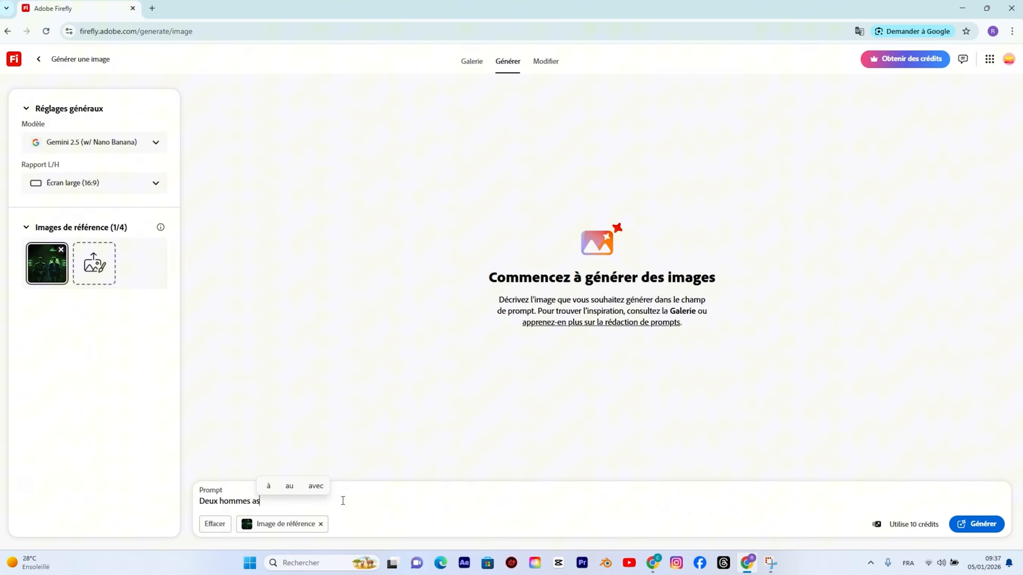
type("sis. Sans")
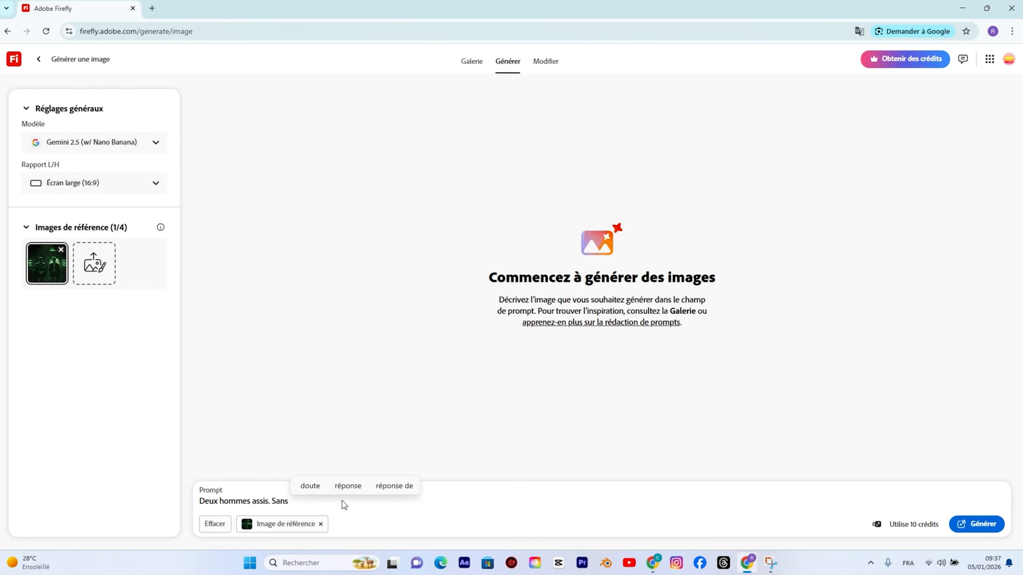
type(" texte s")
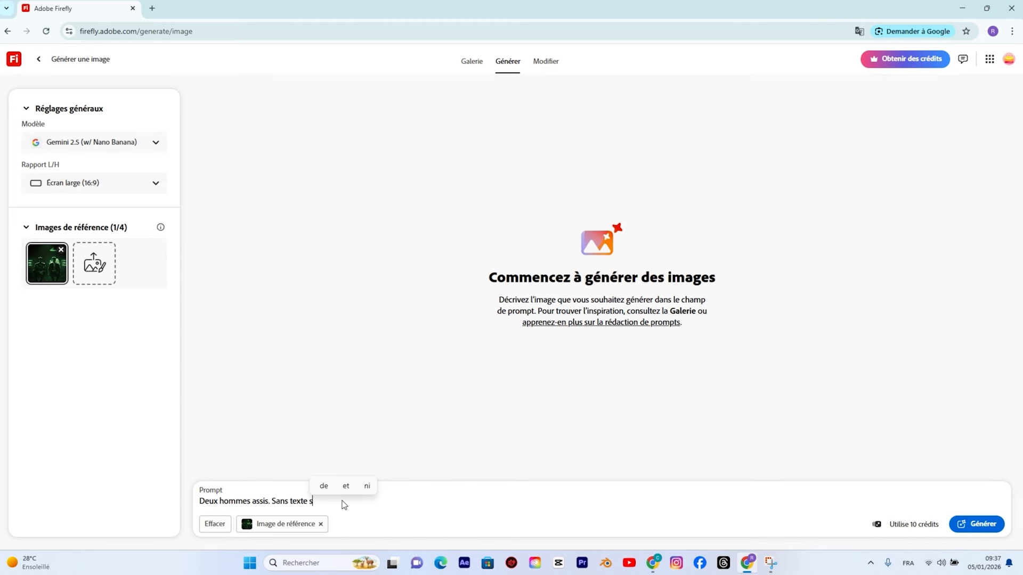
type("ur i")
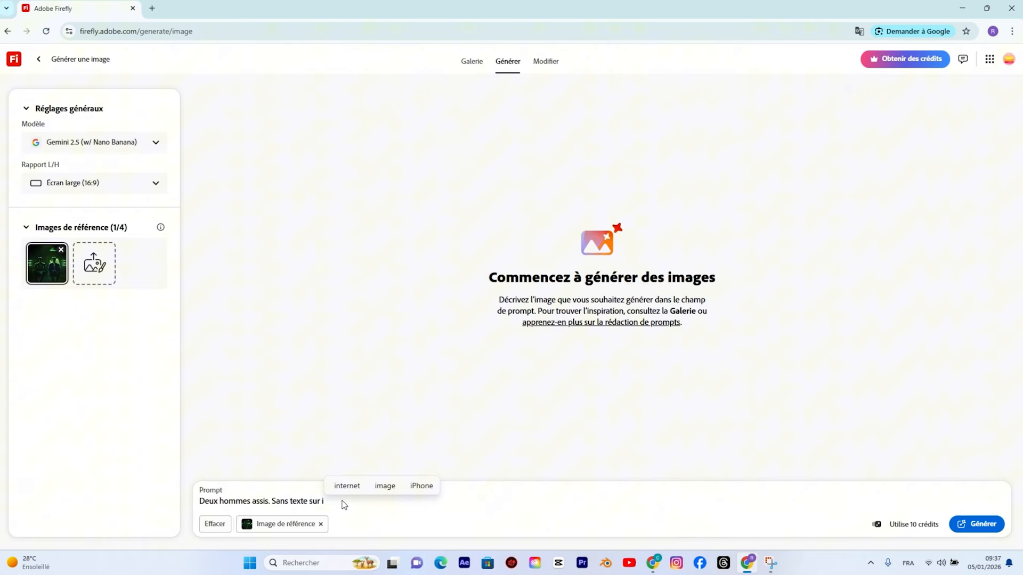
key("BackSpace")
type("l'image")
key("Return")
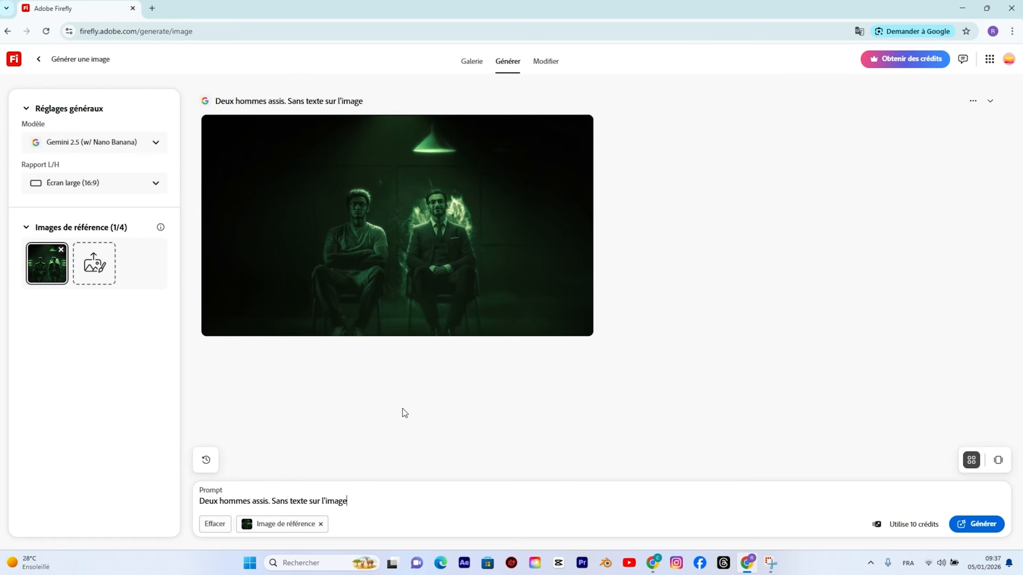
Open the generated image for editing and regenerate it with the prompt "Je ne veux pas l'effet aura derrière les personnes.".
mouse_move(393, 240)
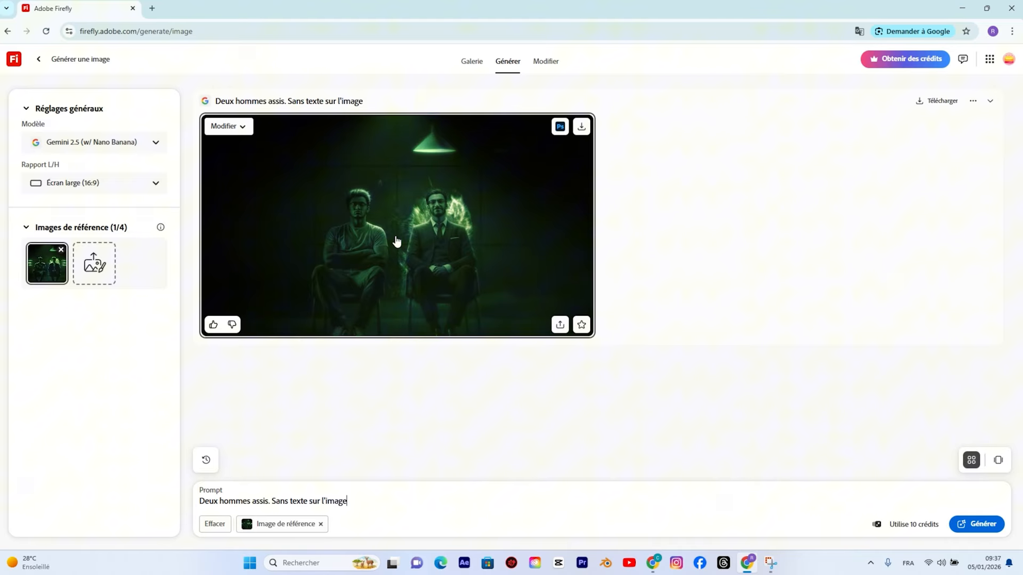
left_click(231, 128)
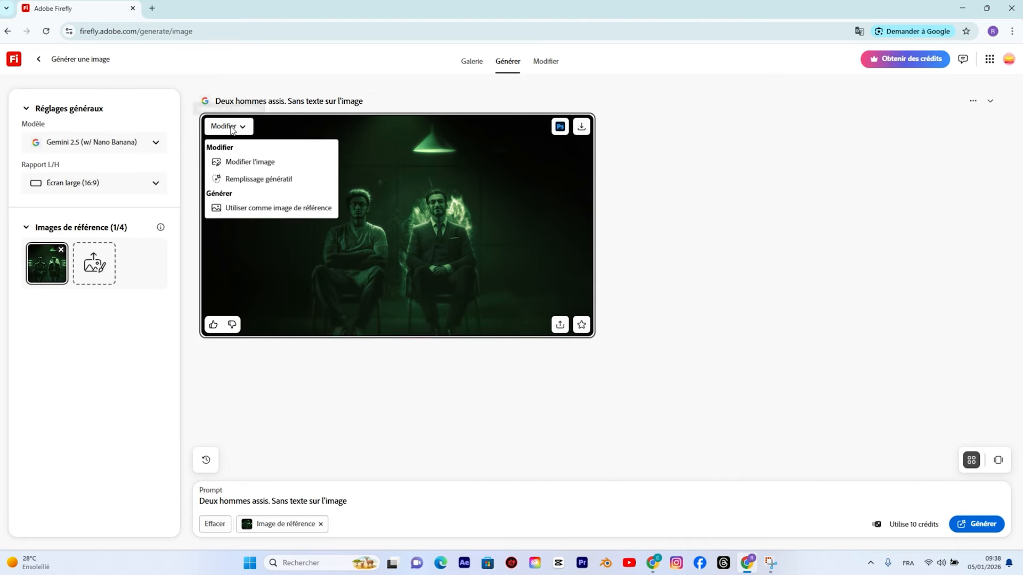
left_click(258, 167)
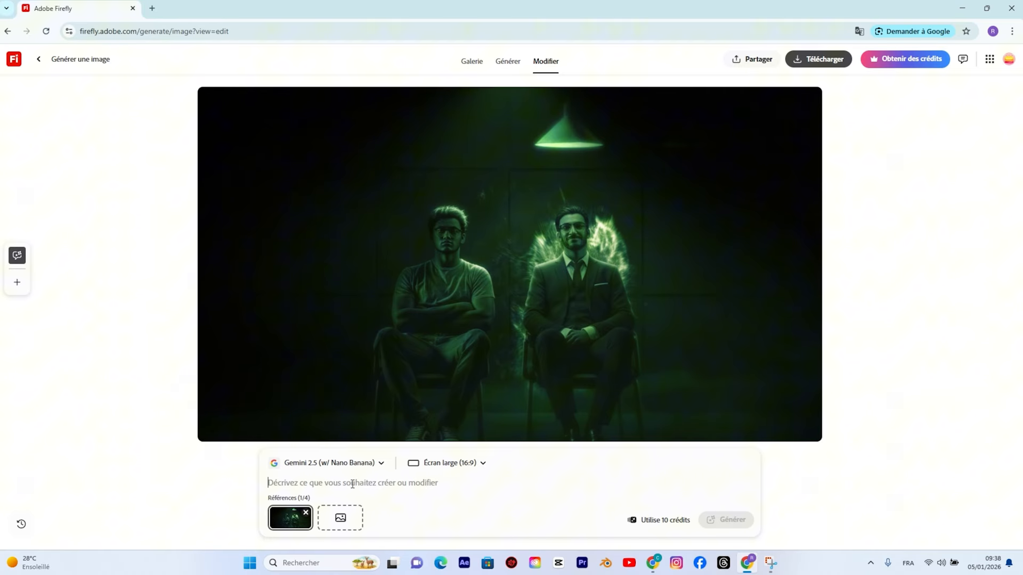
type("Je ne")
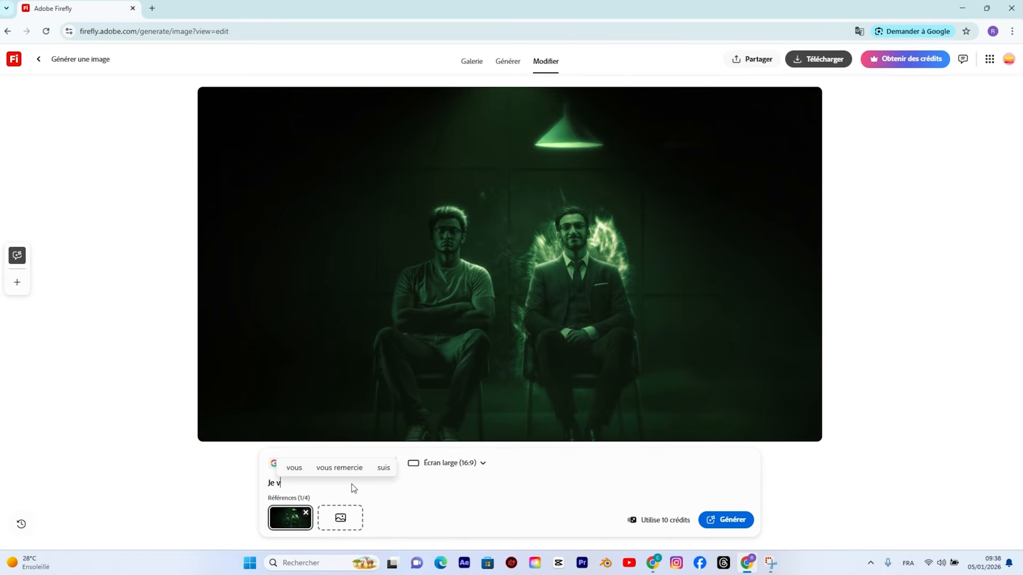
type(" veu")
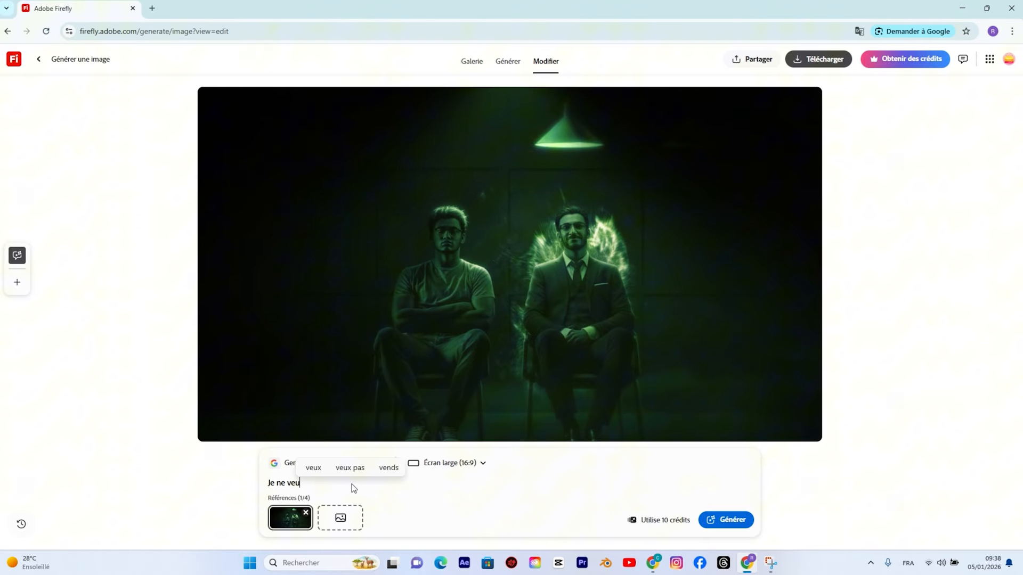
type("x pas ")
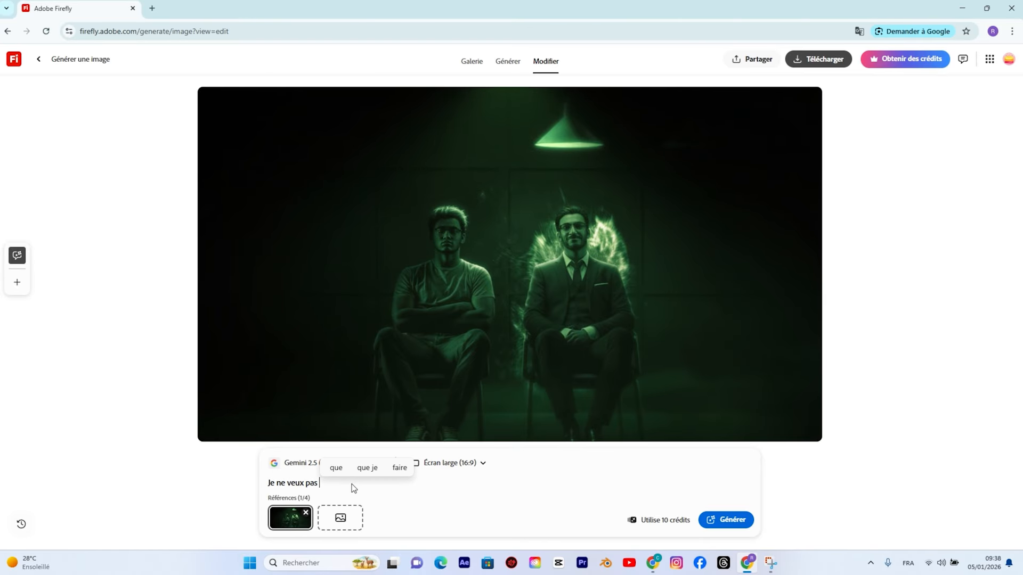
type("l'eff")
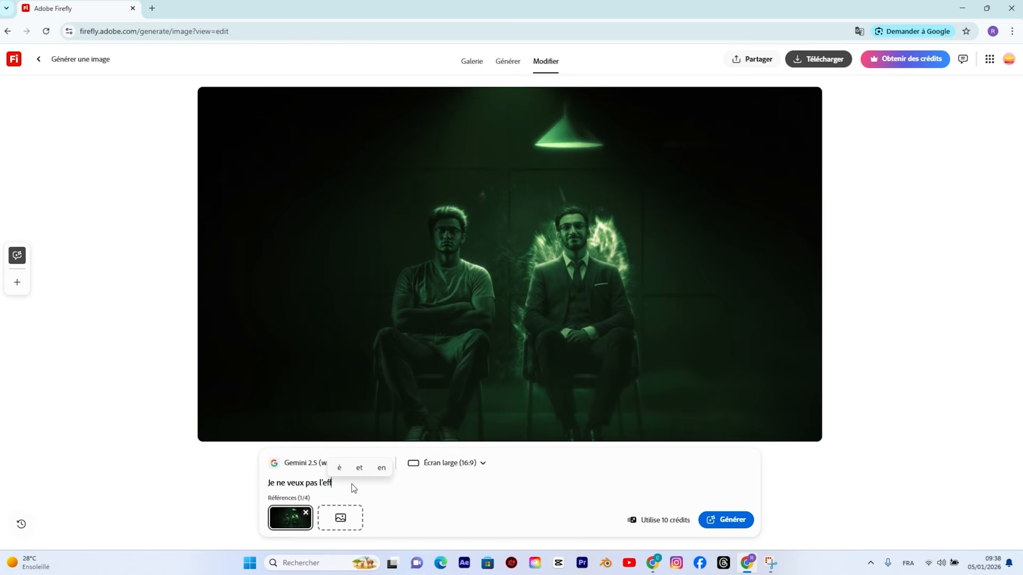
type("et au")
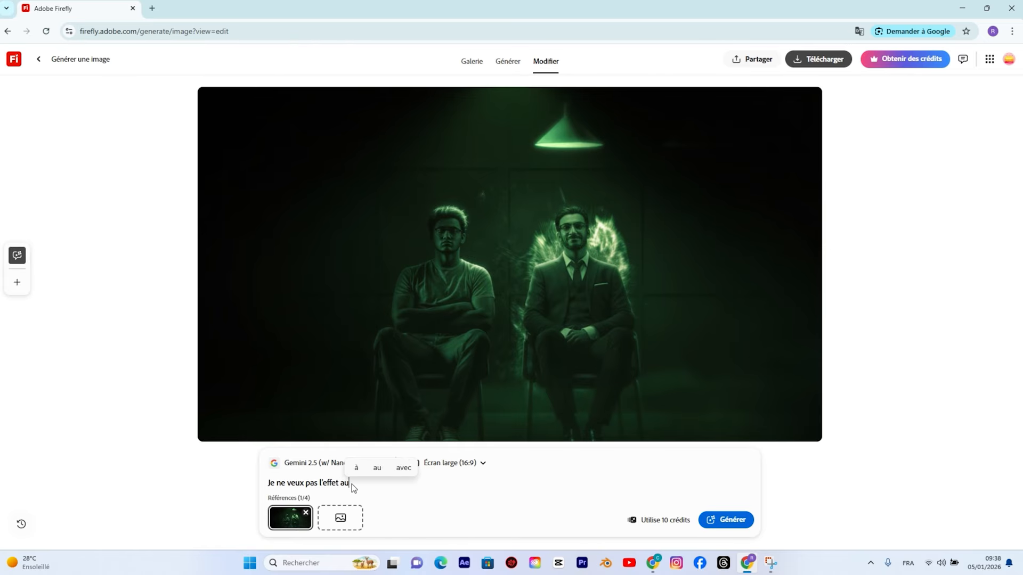
type("ra der")
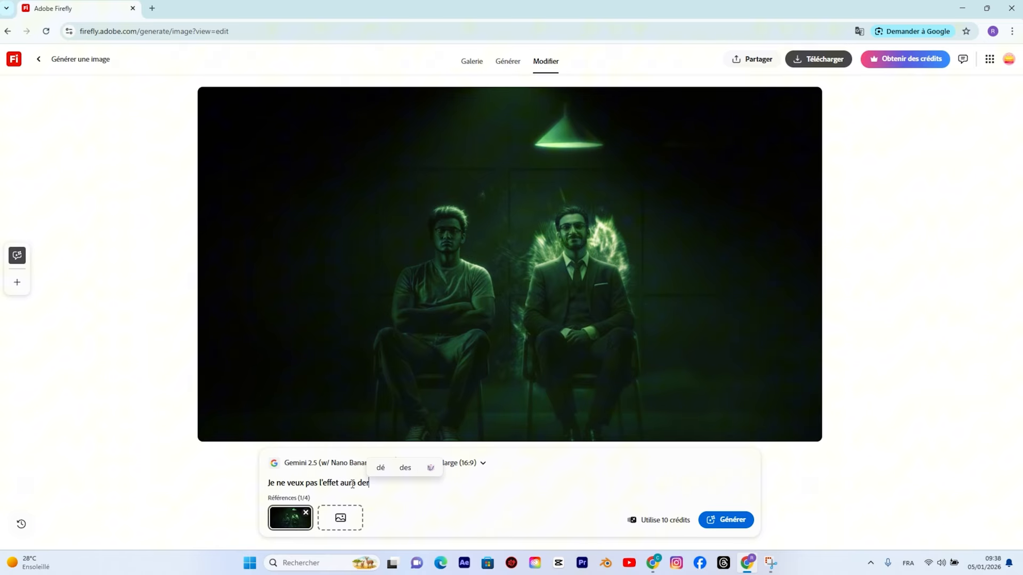
type("rière les")
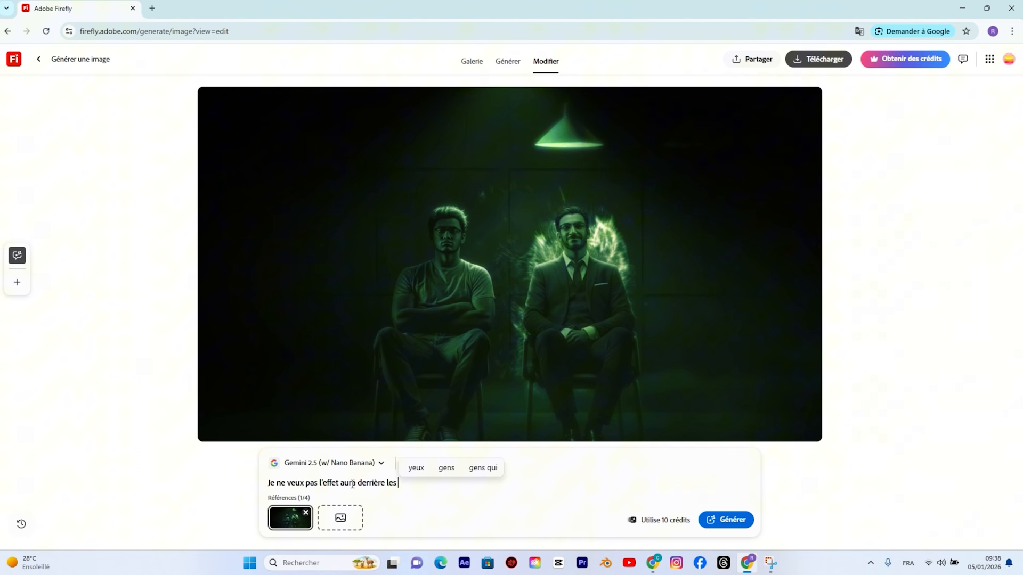
type(" perso")
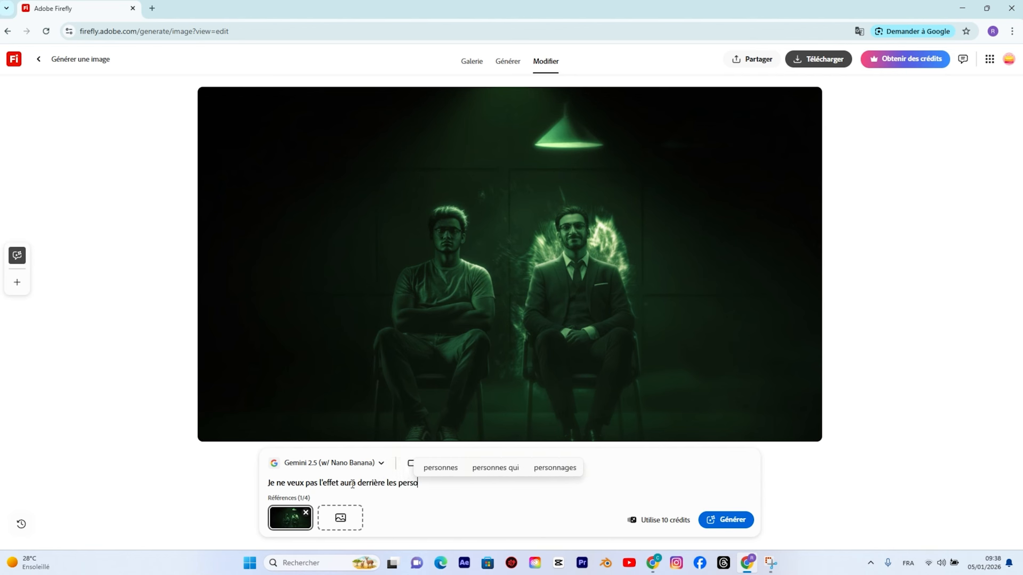
type("nnes")
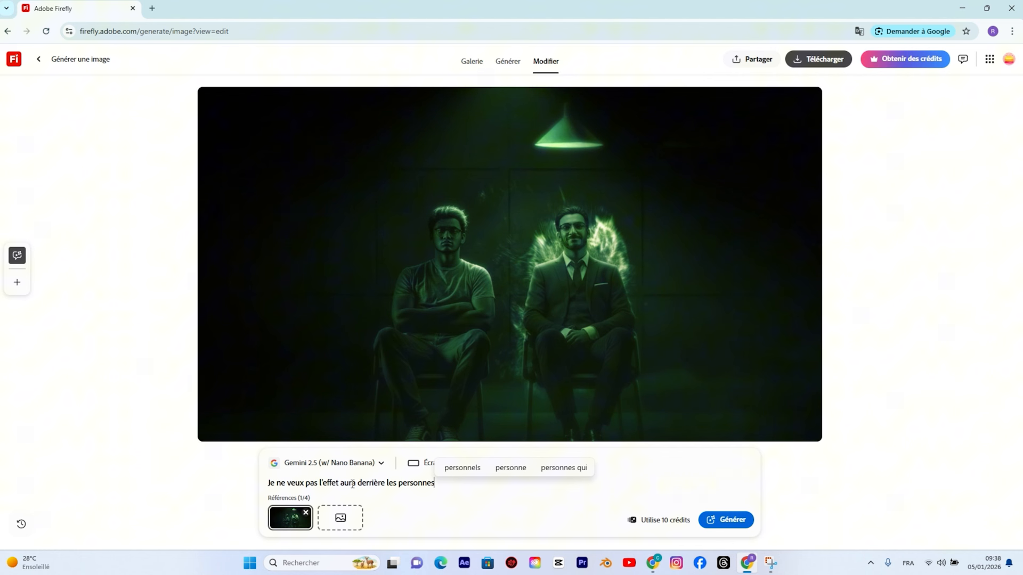
type("/")
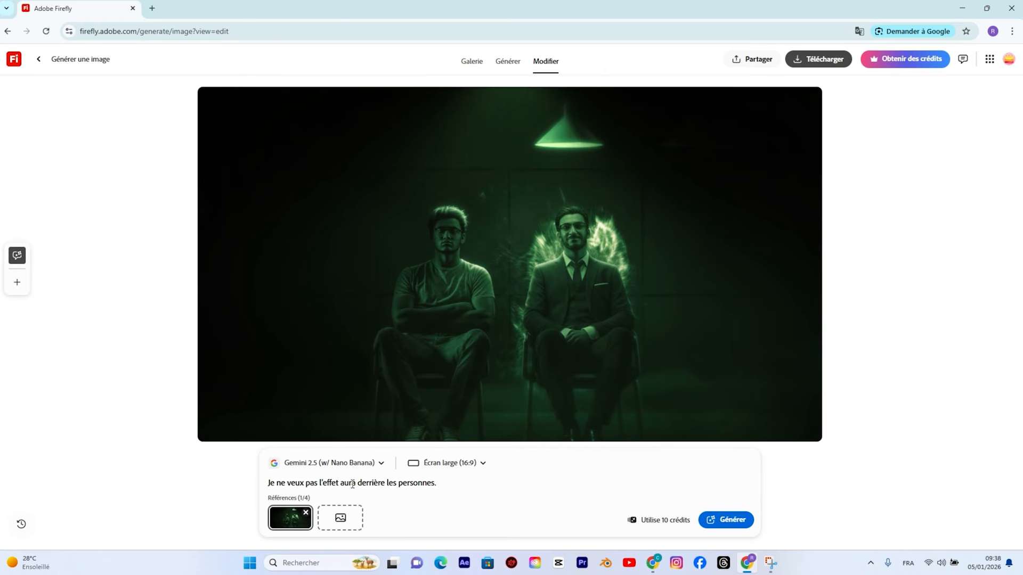
key("Return")
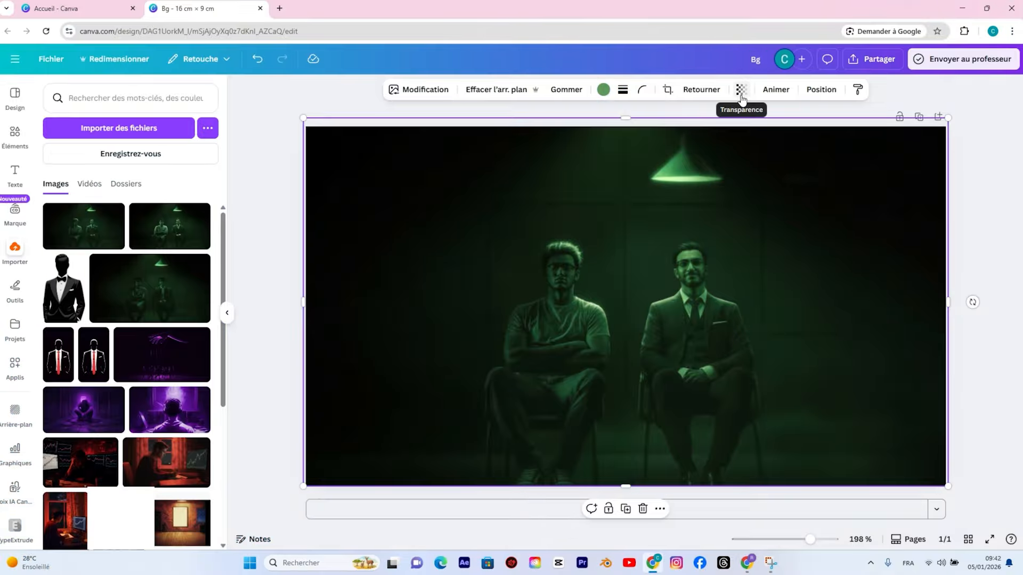
Lower the transparency value of the image of the two seated men in the Canva design.
left_click(741, 95)
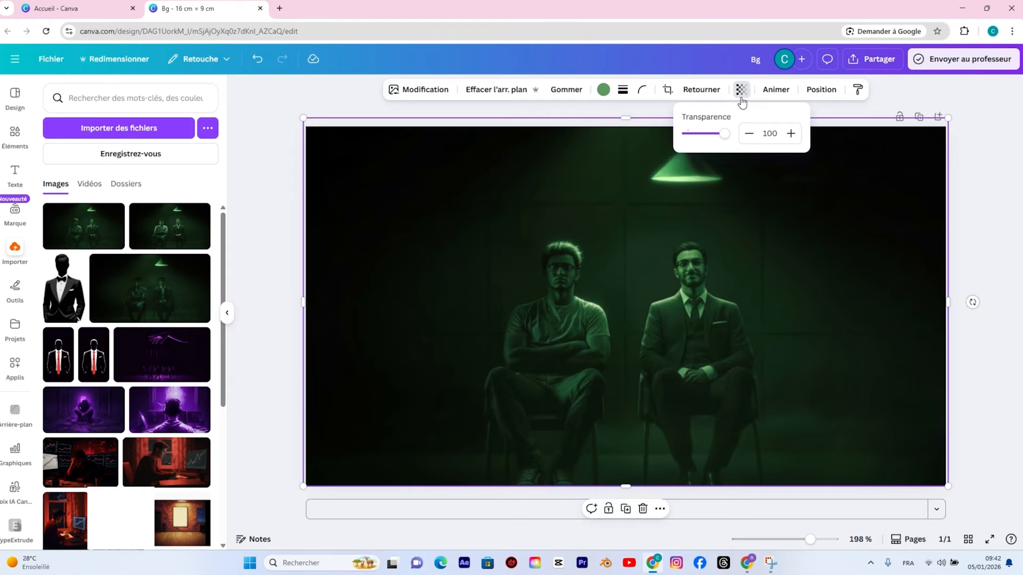
left_click_drag(724, 133, 646, 155)
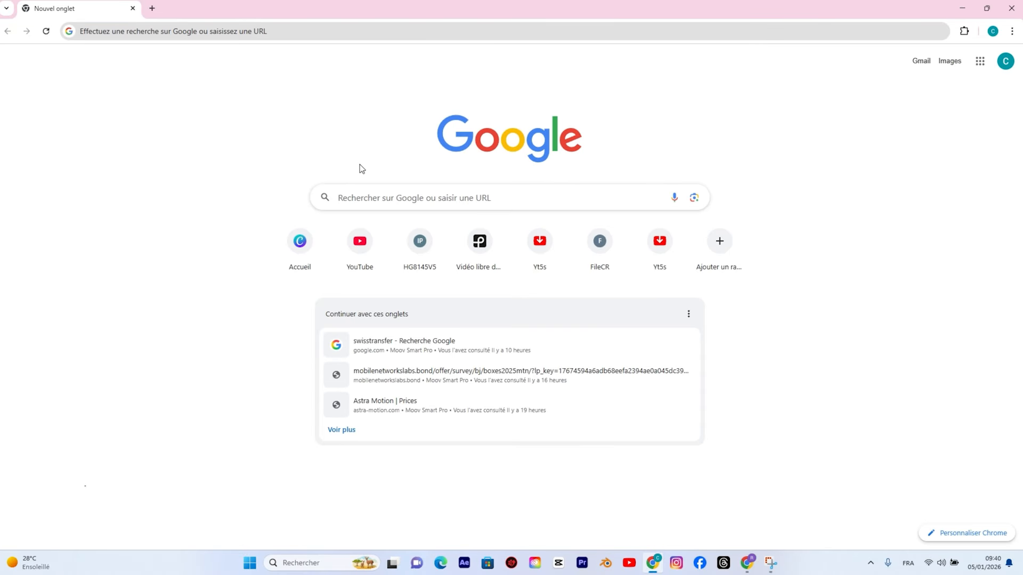
Open the Bg design in Canva and upload Ref.png to its image library.
left_click(301, 244)
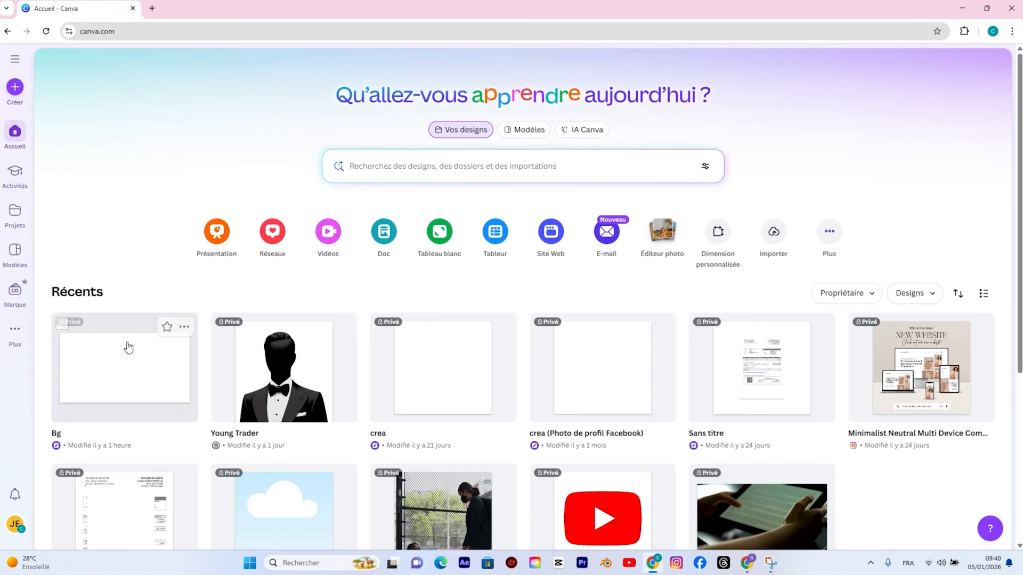
left_click(124, 371)
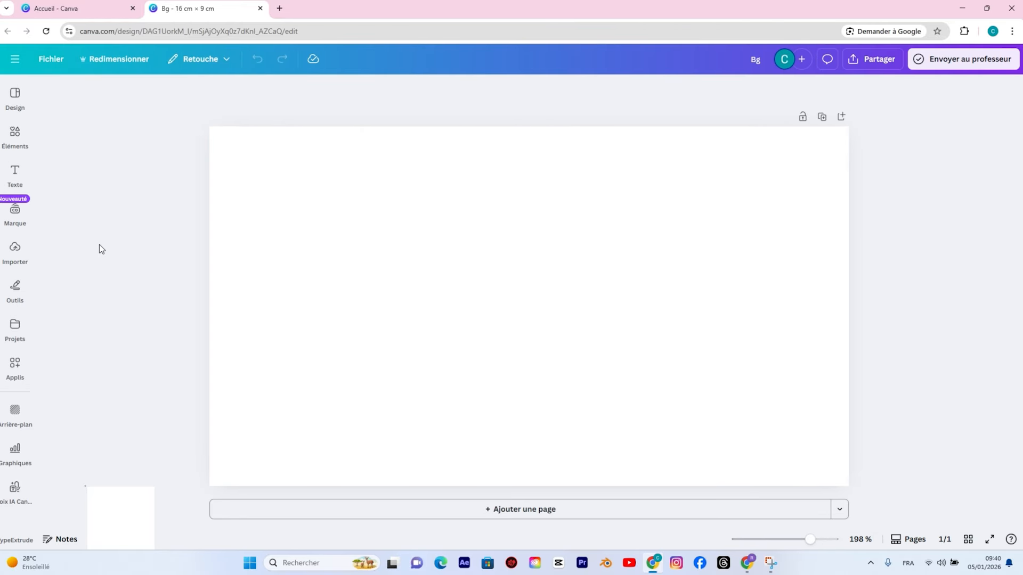
left_click(15, 248)
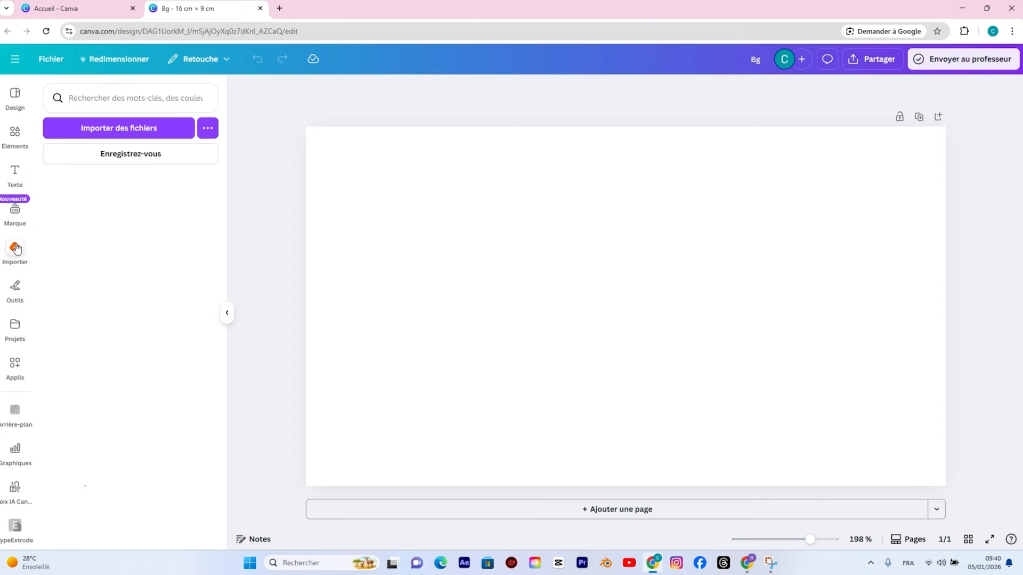
left_click(130, 129)
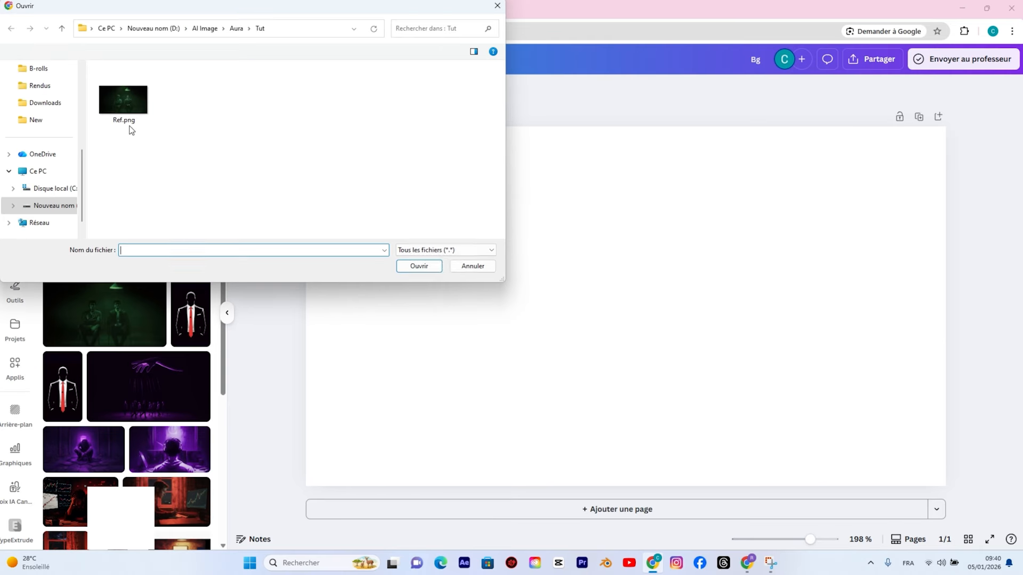
double_click(133, 125)
Add the uploaded picture of the two seated men to the page, scaled and positioned to cover it.
left_click_drag(83, 234, 486, 231)
left_click_drag(835, 203, 1018, 90)
left_click_drag(817, 217, 717, 267)
left_click_drag(928, 140, 996, 102)
left_click_drag(839, 239, 791, 250)
left_click_drag(946, 114, 932, 123)
left_click_drag(811, 214, 840, 205)
left_click_drag(942, 125, 948, 120)
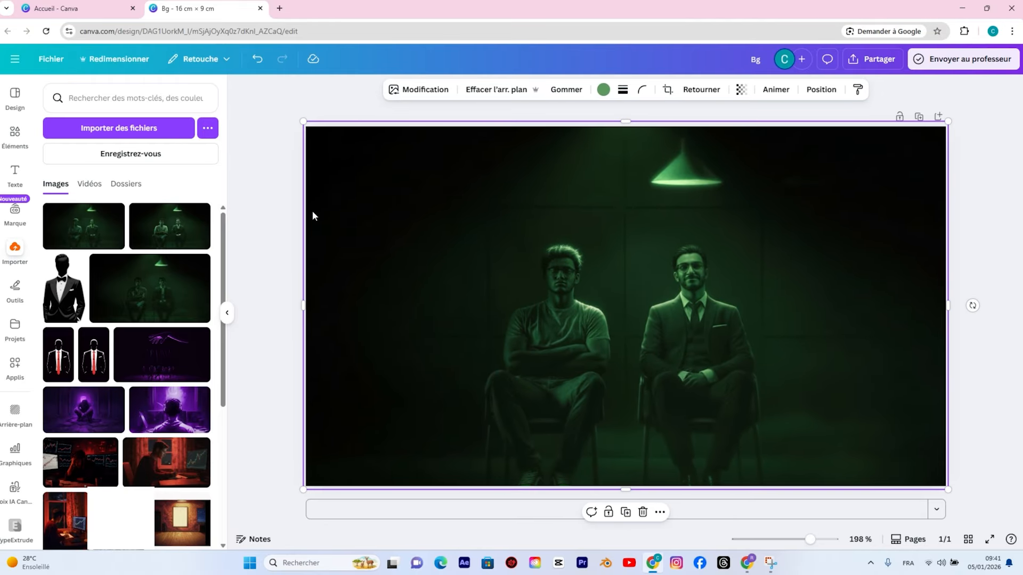
left_click_drag(739, 178, 736, 173)
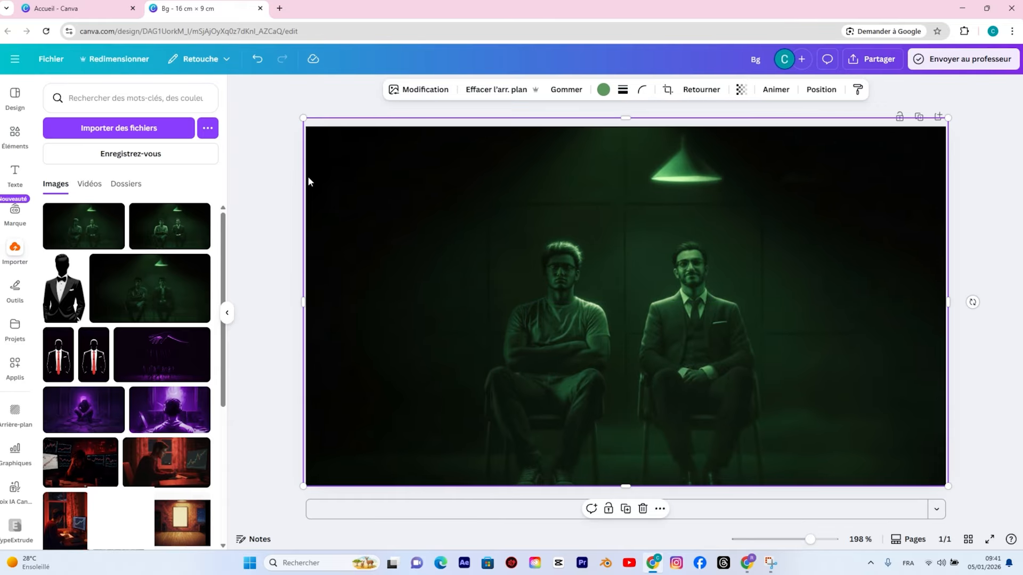
Extract the man in the suit together with his chair from the picture using Capture magique.
left_click(426, 90)
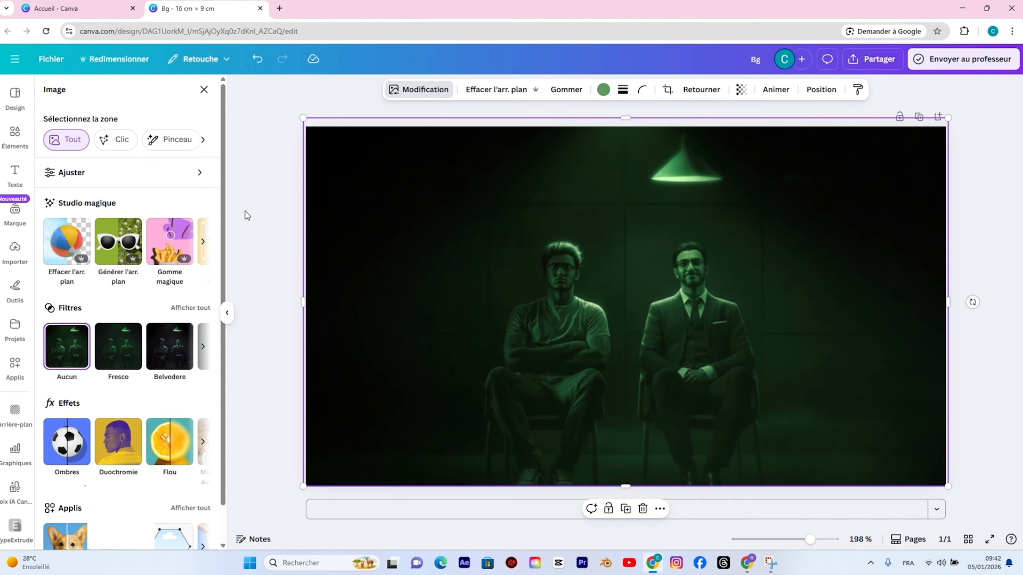
left_click(203, 244)
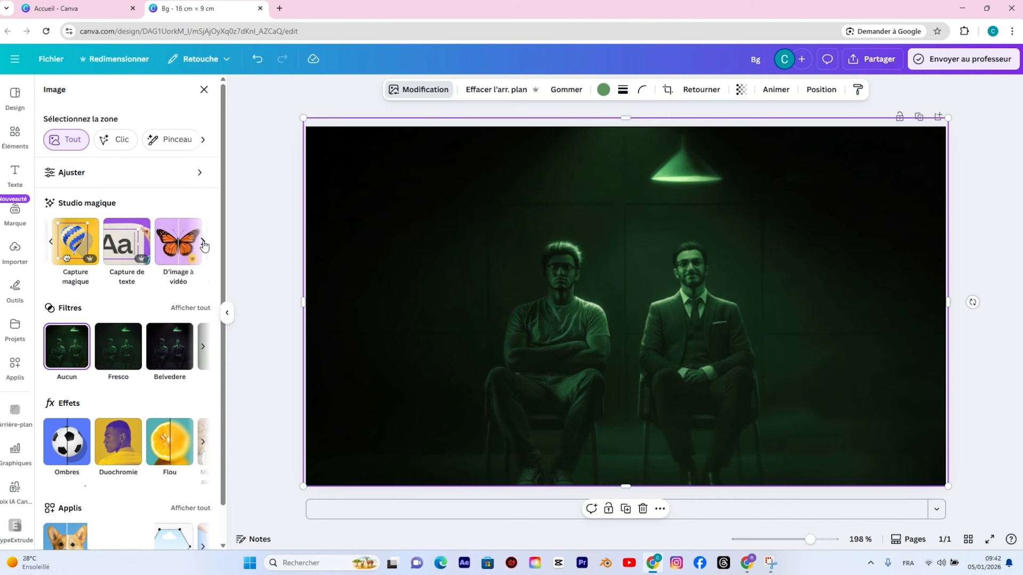
left_click(75, 244)
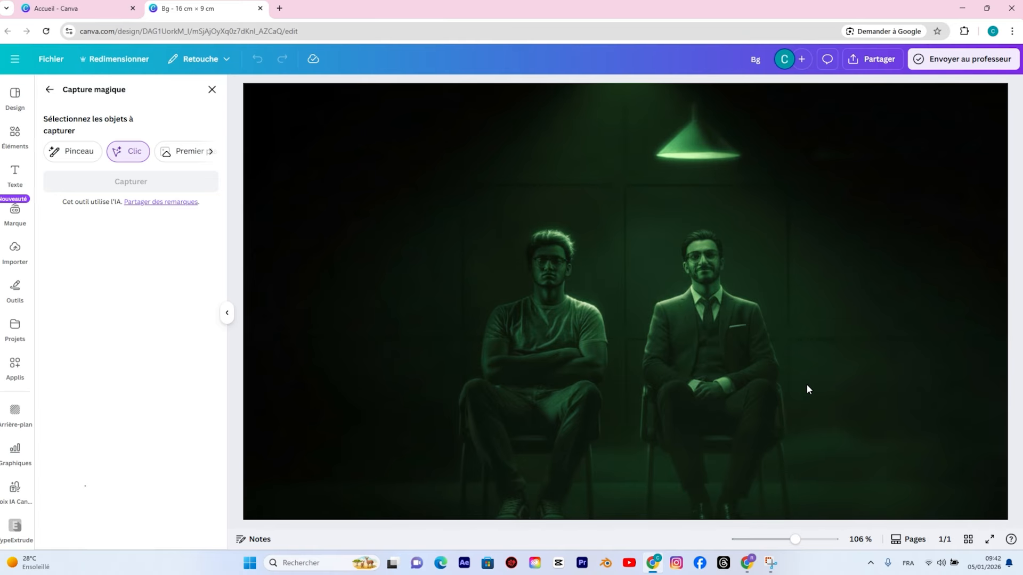
left_click(721, 346)
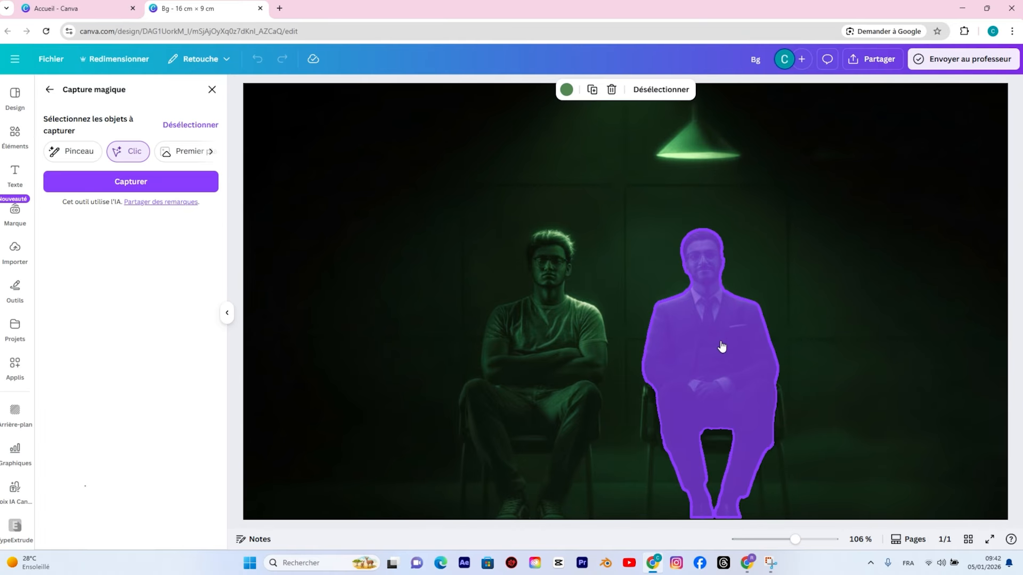
left_click(651, 415)
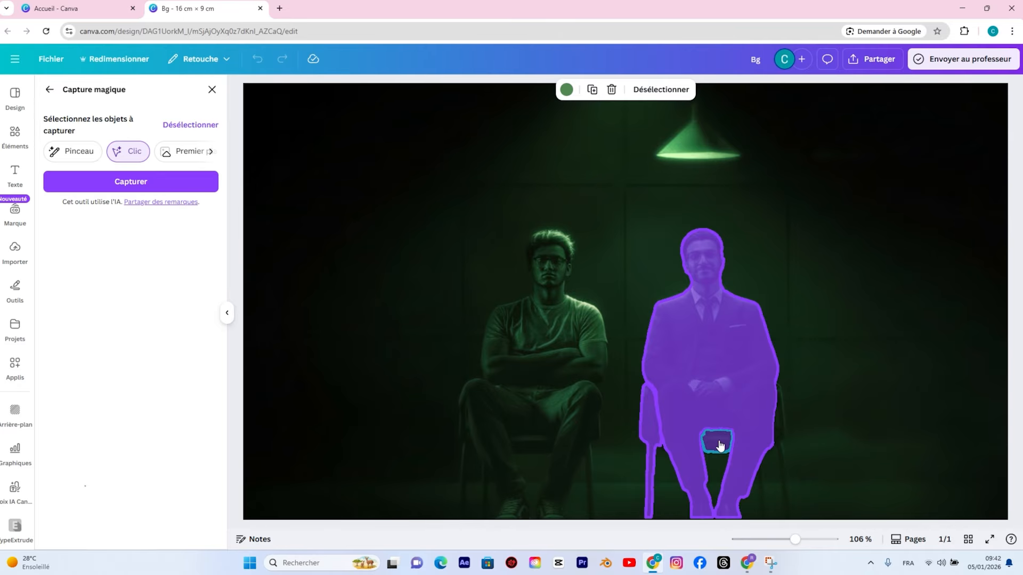
left_click(719, 445)
left_click(783, 436)
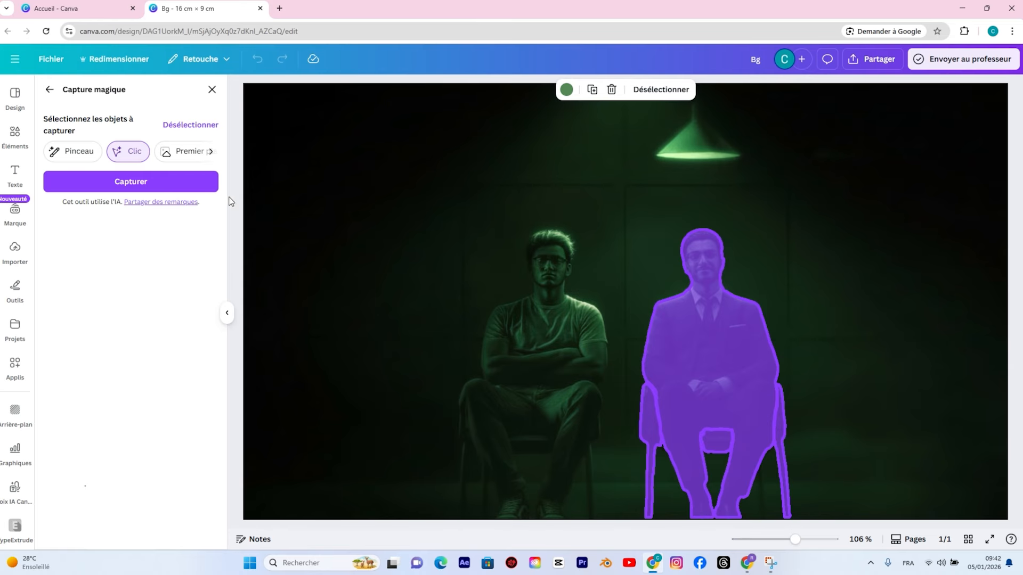
left_click(203, 193)
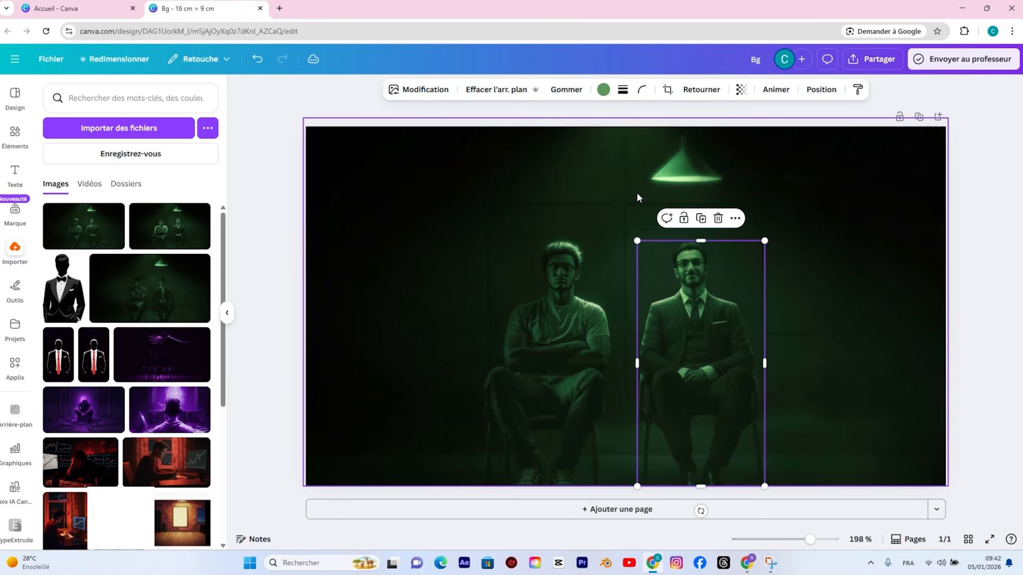
Set the transparency value of the full-page background picture to 0.
left_click(613, 196)
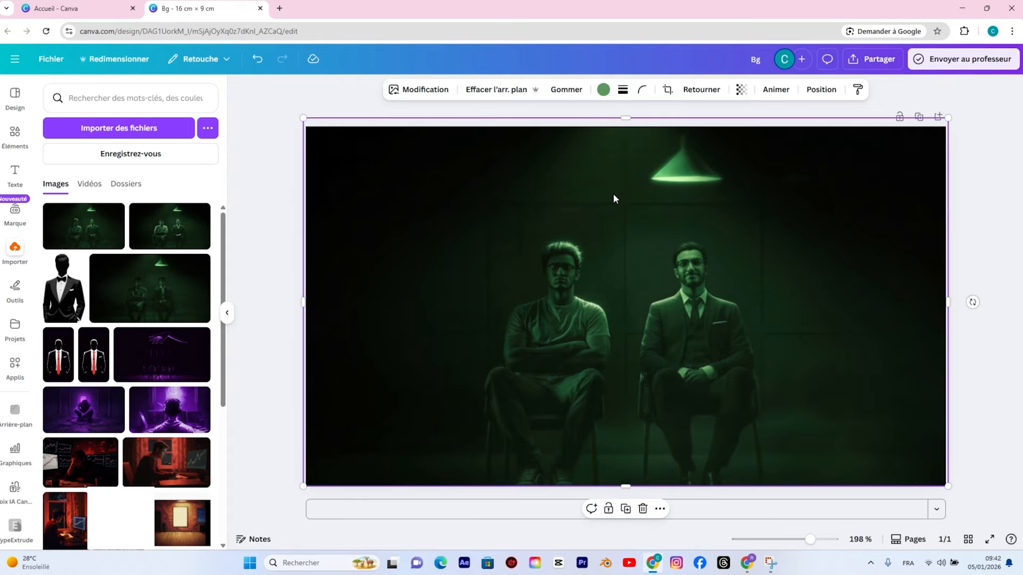
left_click(741, 91)
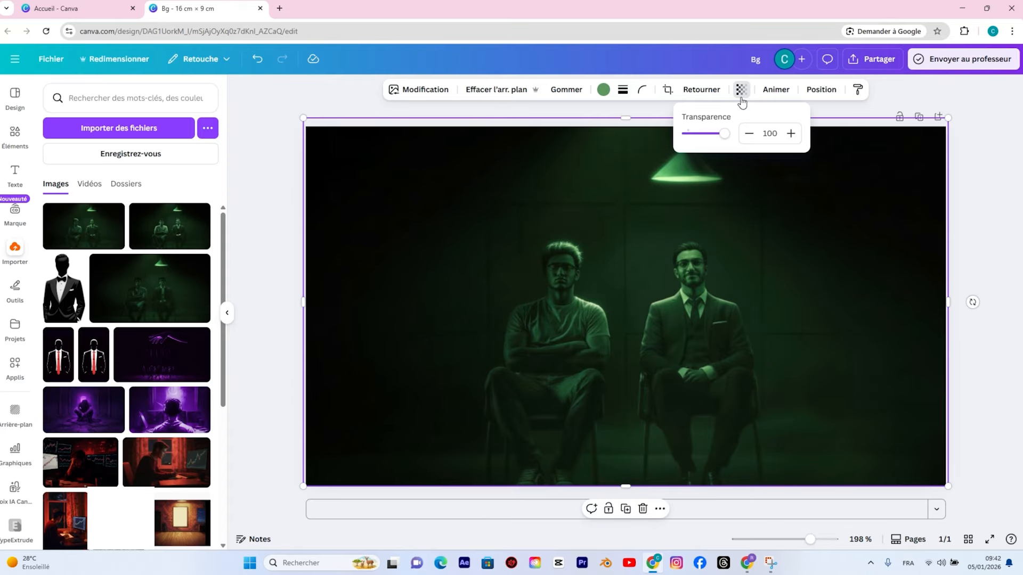
left_click_drag(724, 134, 645, 159)
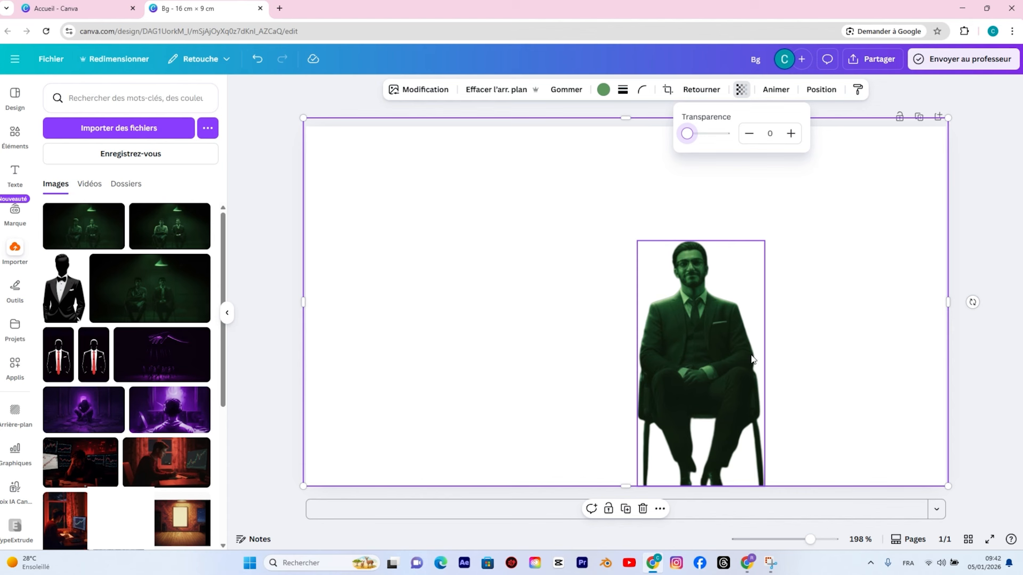
Rename the Canva design as Body.
left_click(764, 63)
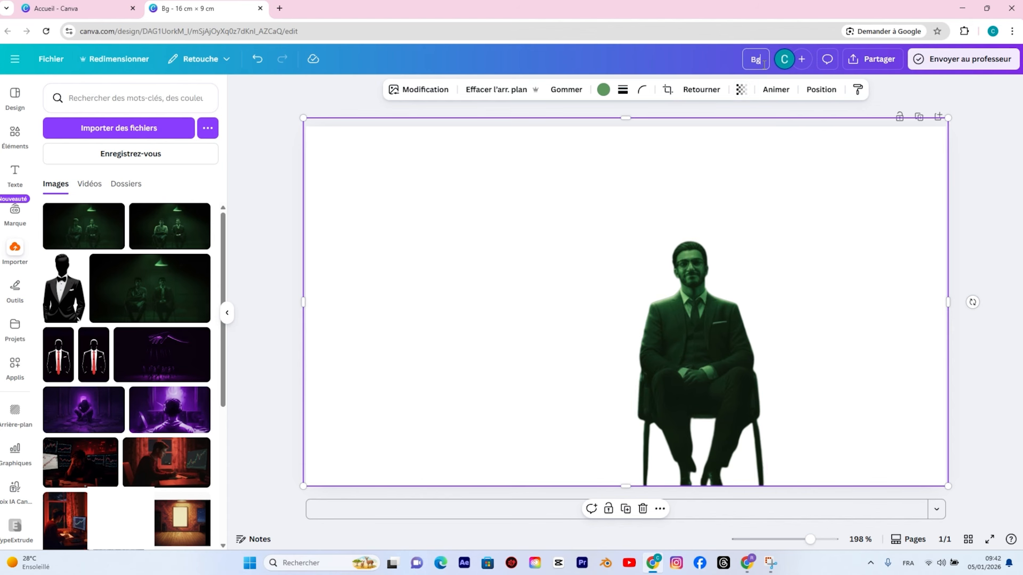
key("BackSpace")
type("ody")
key("Return")
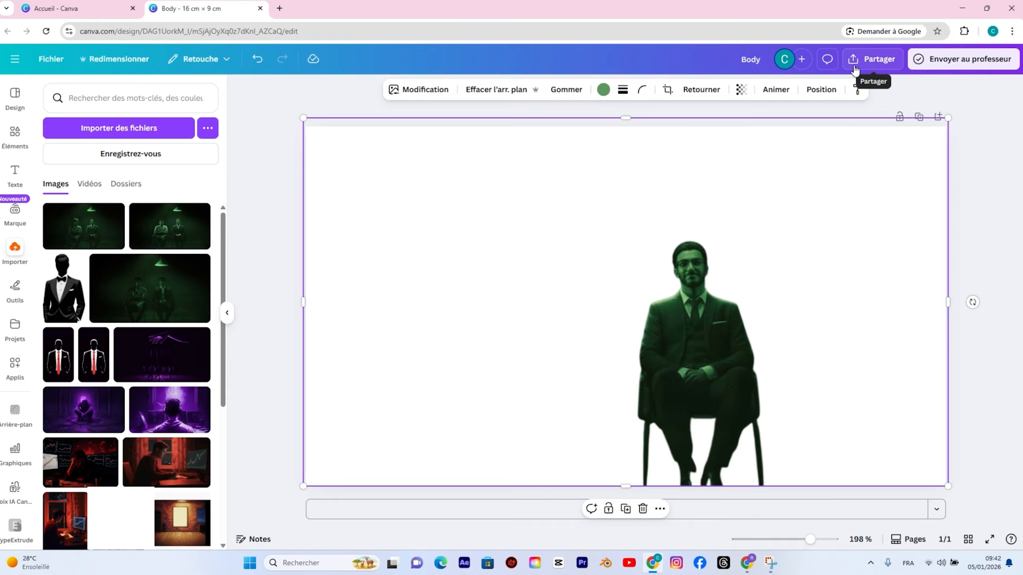
Download the Body design as a PNG with a transparent background.
left_click(855, 69)
left_click(830, 280)
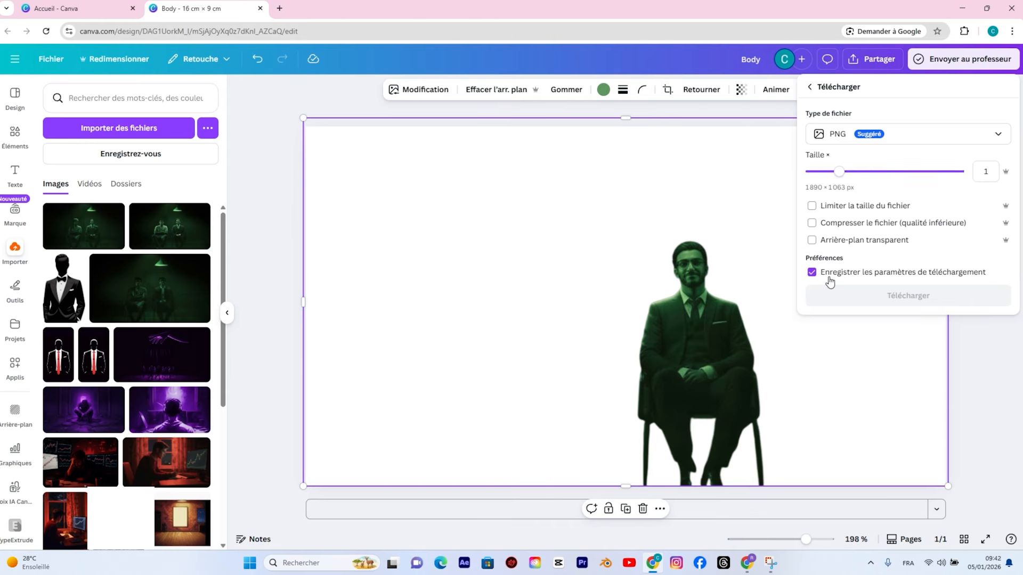
left_click(811, 240)
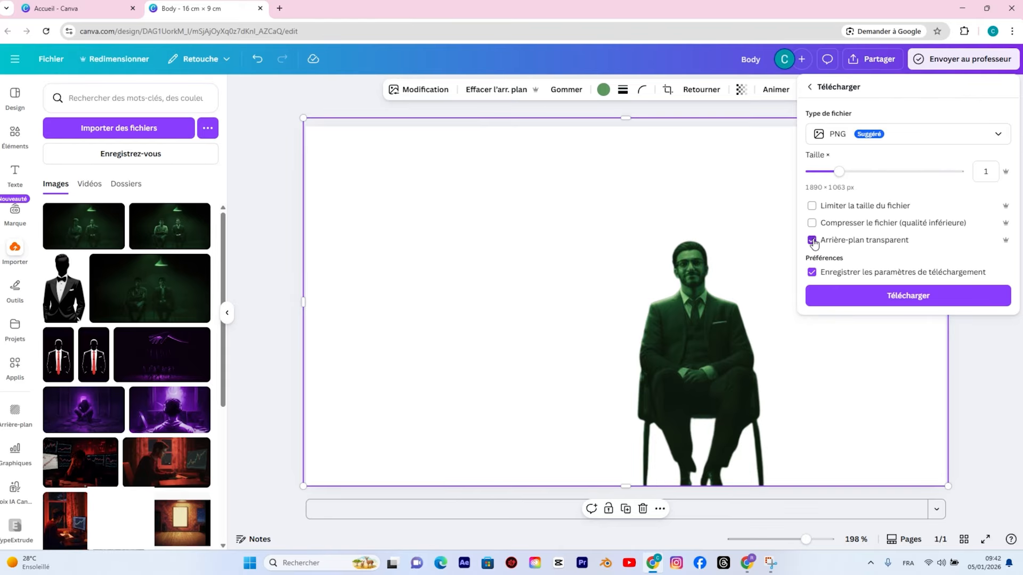
left_click(858, 295)
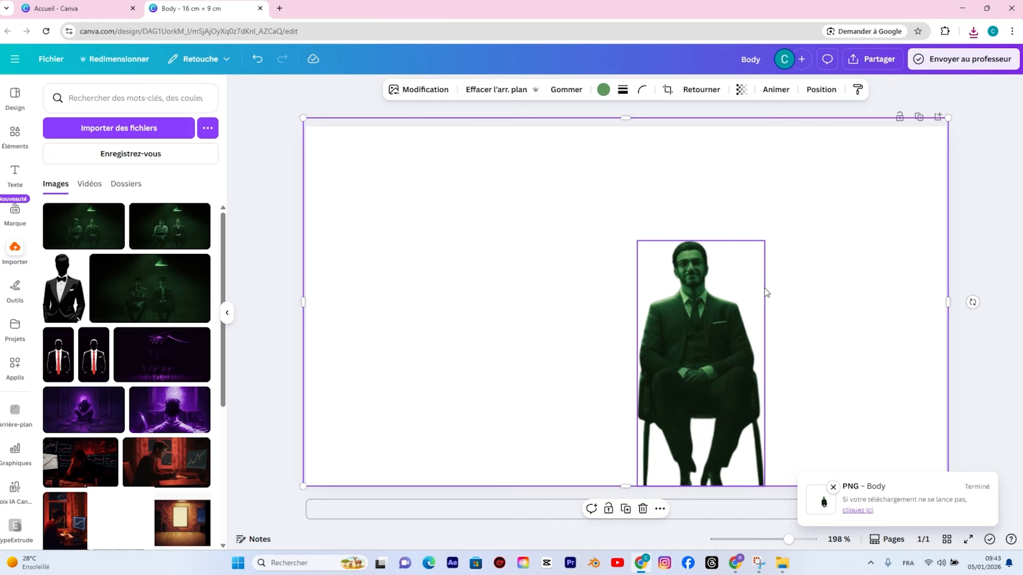
Set the transparency value of the extracted man in the suit to 0.
left_click(691, 302)
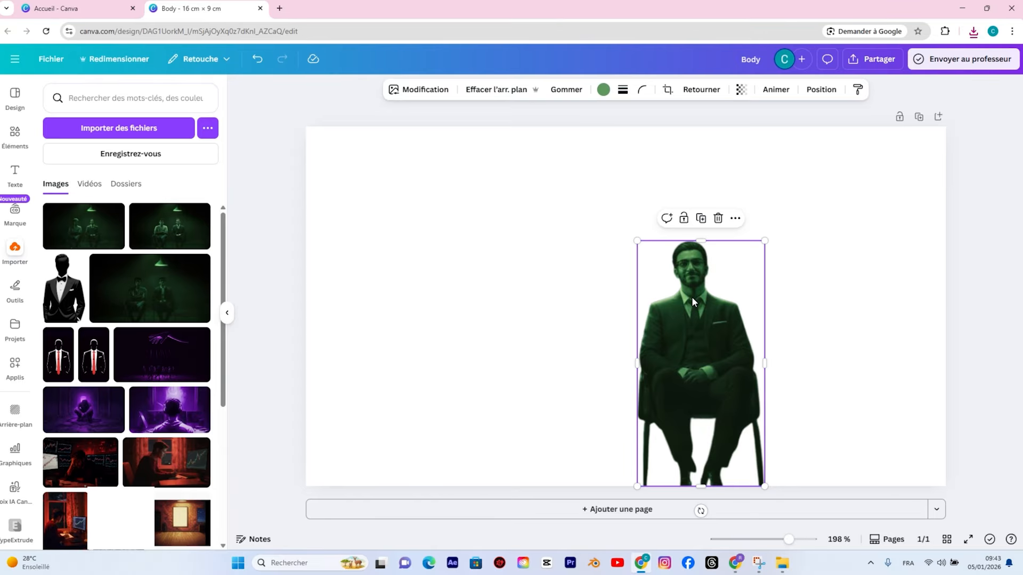
left_click(741, 89)
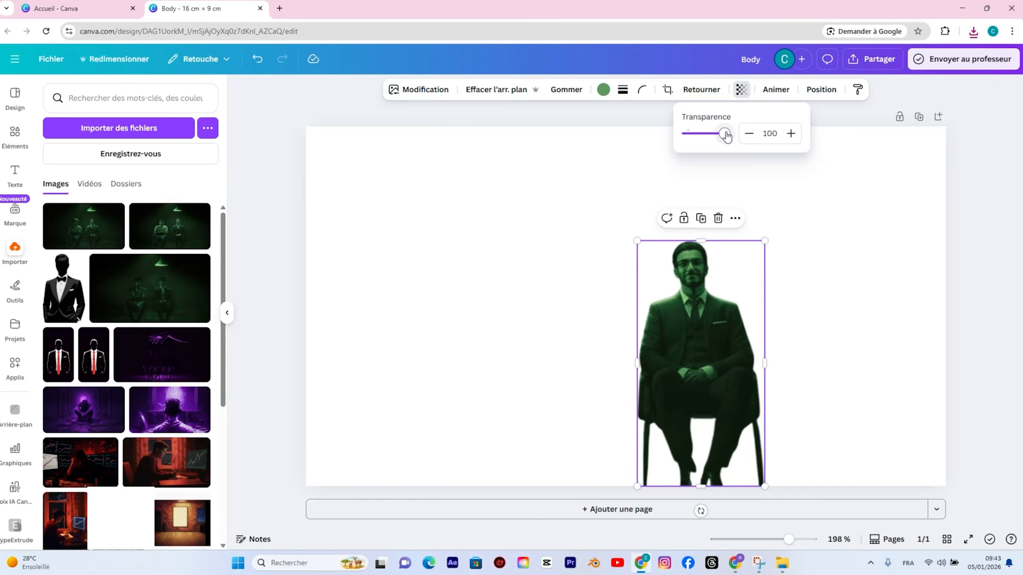
left_click_drag(725, 135, 646, 155)
Set the transparency value of the full-page background picture to 100.
left_click(621, 174)
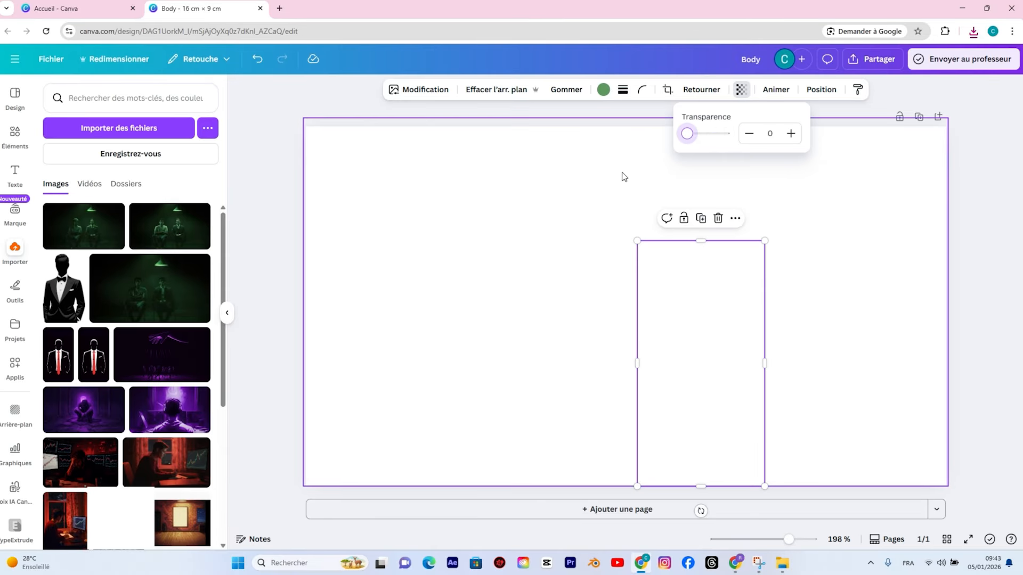
left_click(741, 92)
left_click(722, 135)
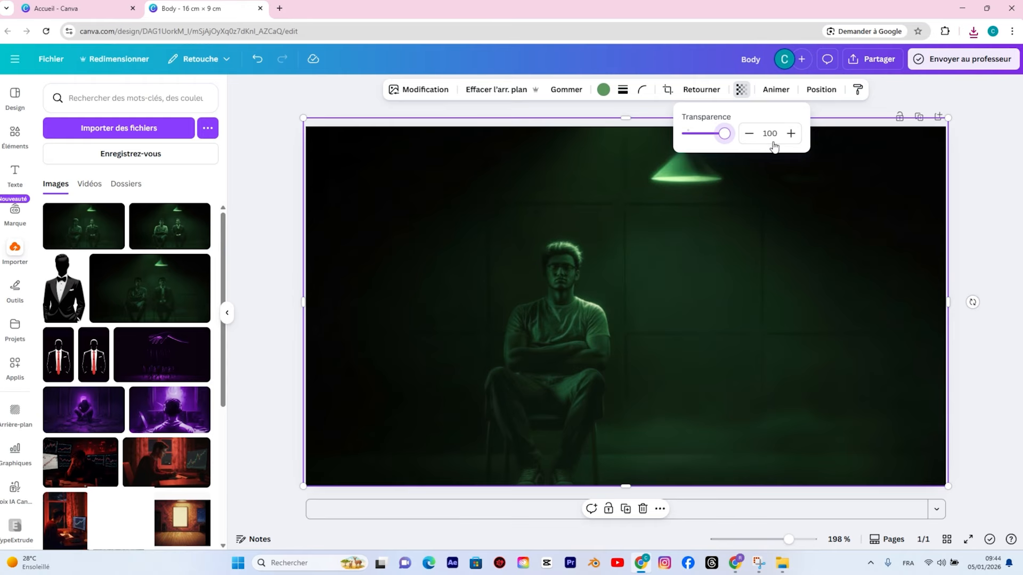
left_click(864, 227)
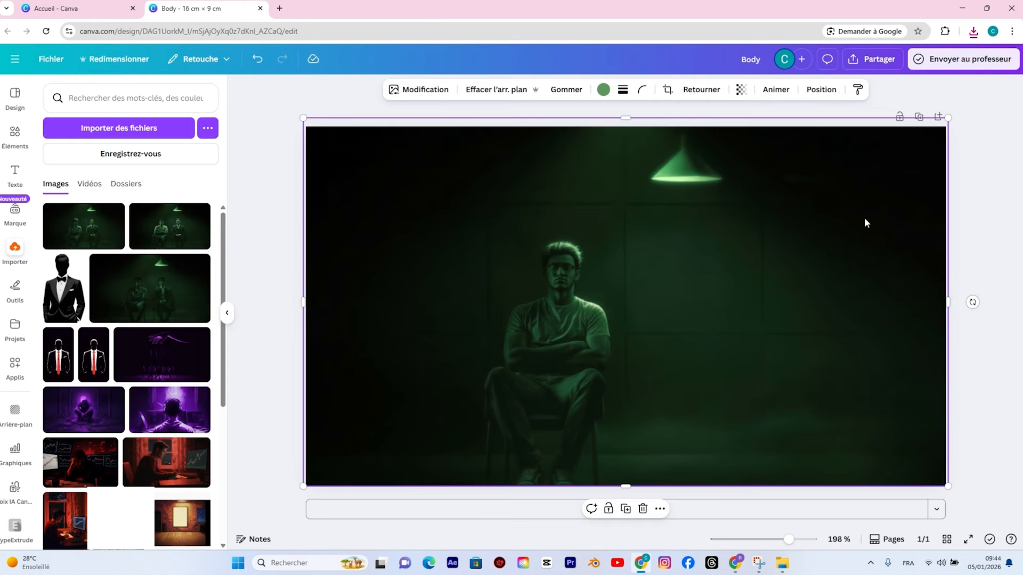
Rename the Canva design from Body to Bg.
left_click(765, 58)
key("BackSpace")
key("BackSpace")
key("BackSpace")
type("g")
key("Return")
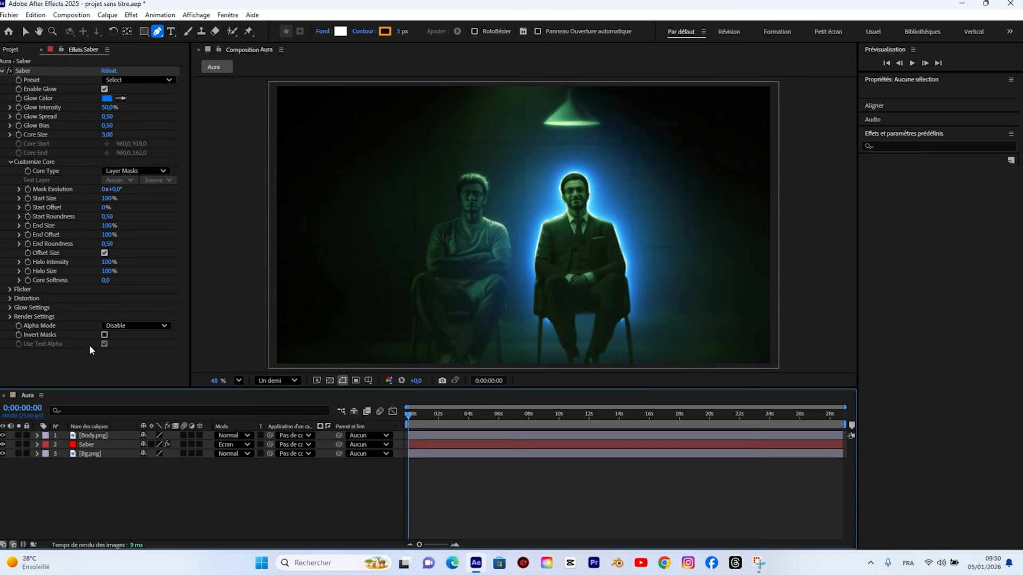
In After Effects, apply the Fractal preset to the Saber effect and activate the eyedropper for its glow color.
left_click(137, 80)
left_click(160, 181)
left_click(106, 98)
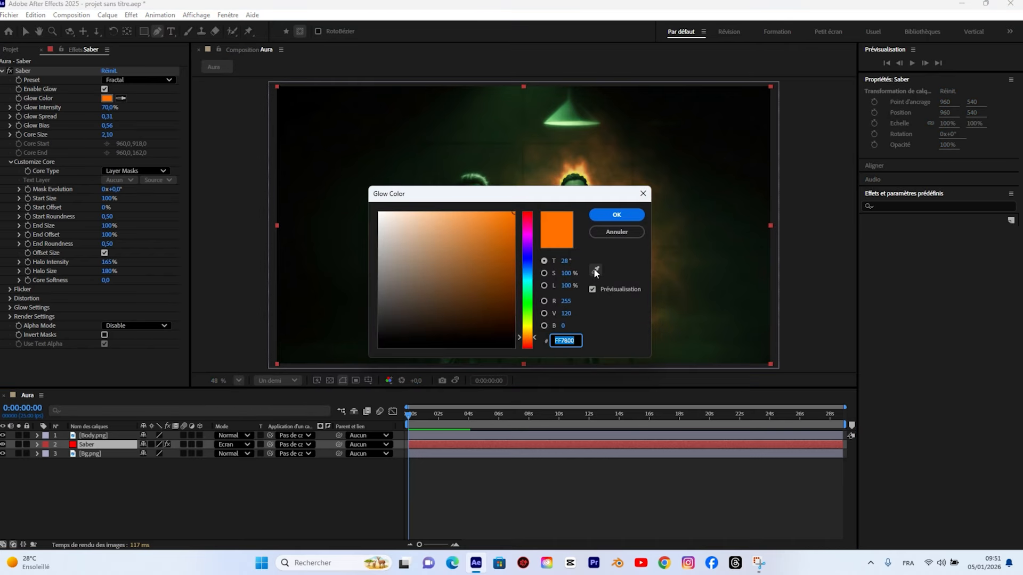
left_click(594, 271)
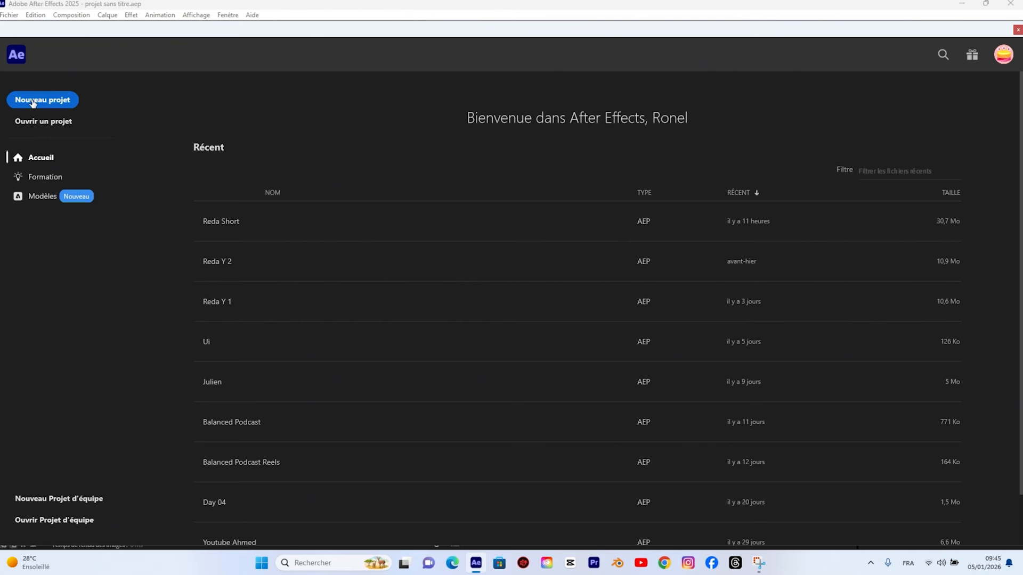
Start a new After Effects project and create a 1920x1080, 25 fps composition named Aura.
left_click(33, 103)
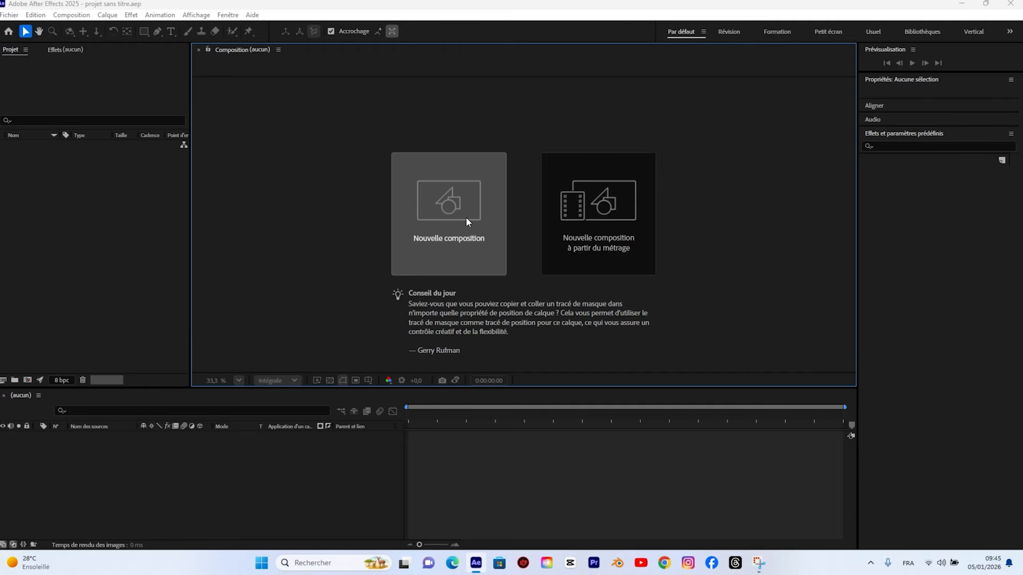
left_click(465, 216)
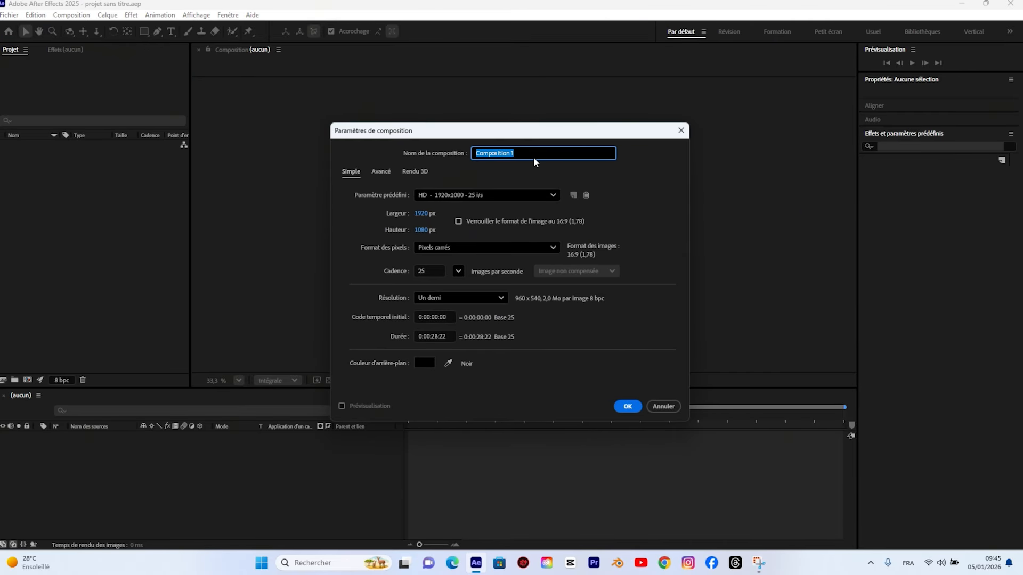
key("BackSpace")
type("Aura")
key("Return")
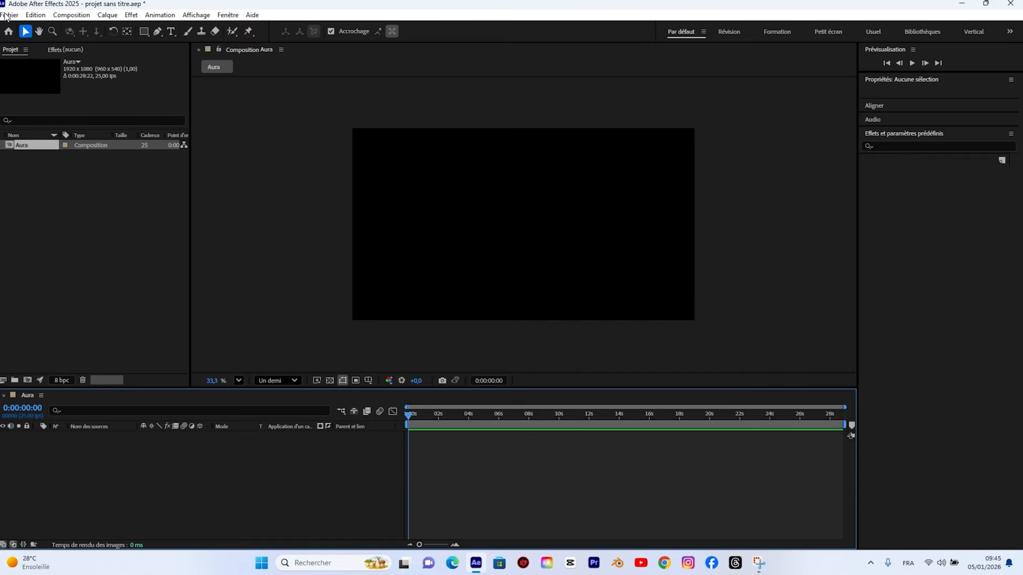
Import Bg.png and Body.png and add both as layers to the Aura composition.
left_click(9, 15)
mouse_move(19, 167)
left_click(267, 165)
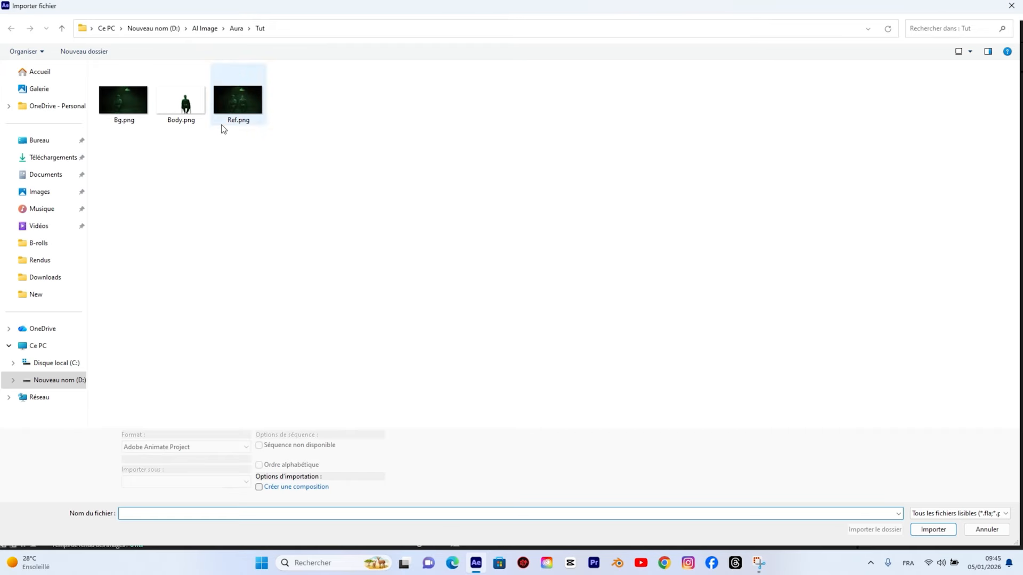
left_click(134, 101)
left_click(179, 104, "ctrl")
left_click(924, 529)
left_click_drag(23, 156, 524, 229)
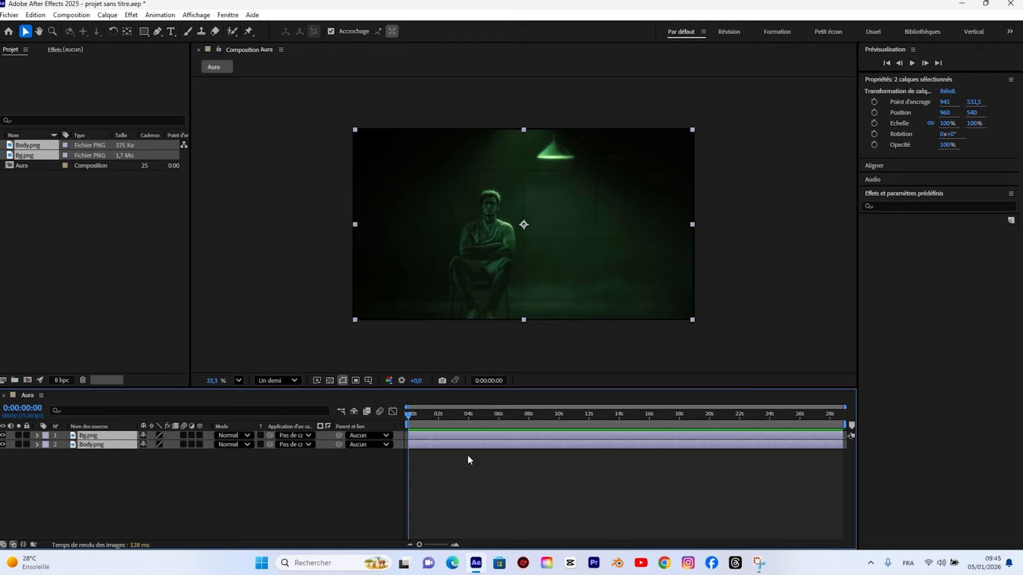
left_click(452, 474)
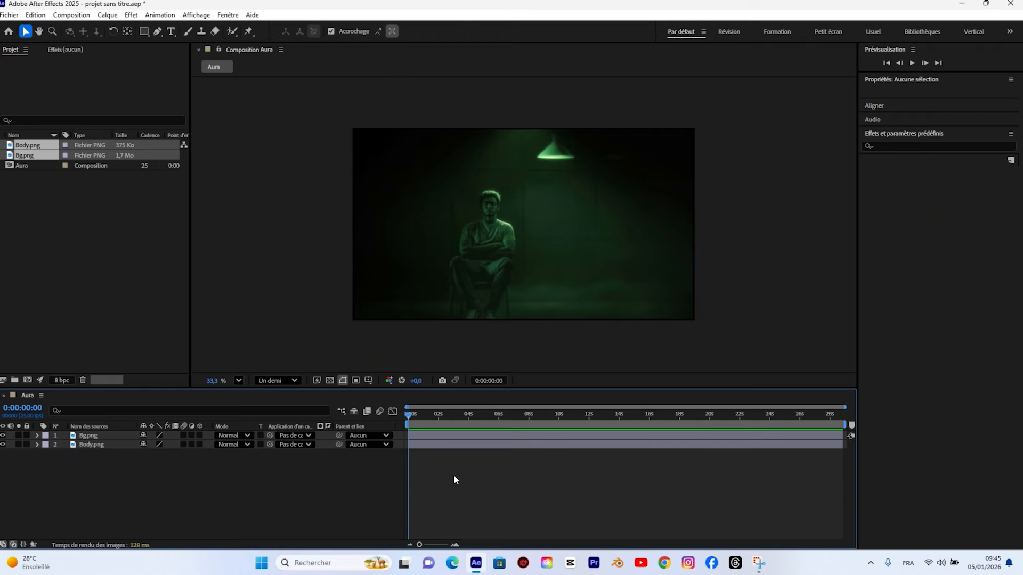
Add a null object to the Aura composition and parent the Bg.png and Body.png layers to it.
right_click(226, 356)
mouse_move(259, 362)
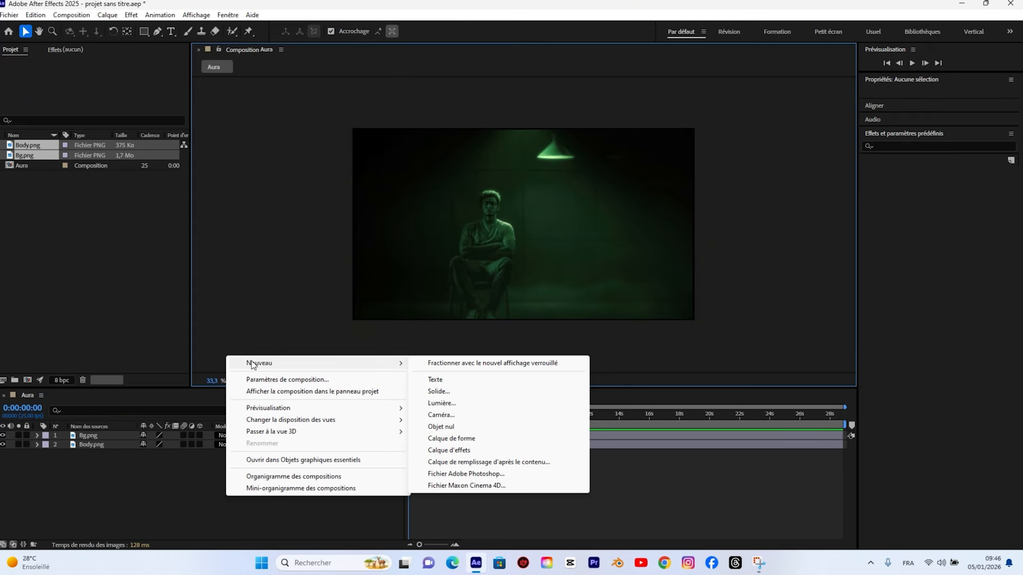
left_click(462, 427)
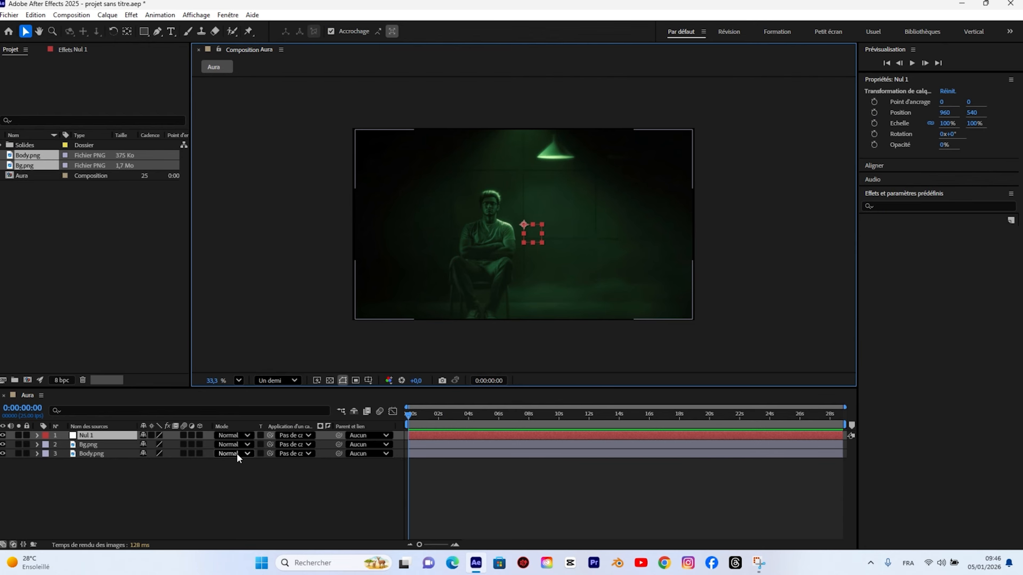
left_click(433, 453)
left_click(431, 446, "ctrl")
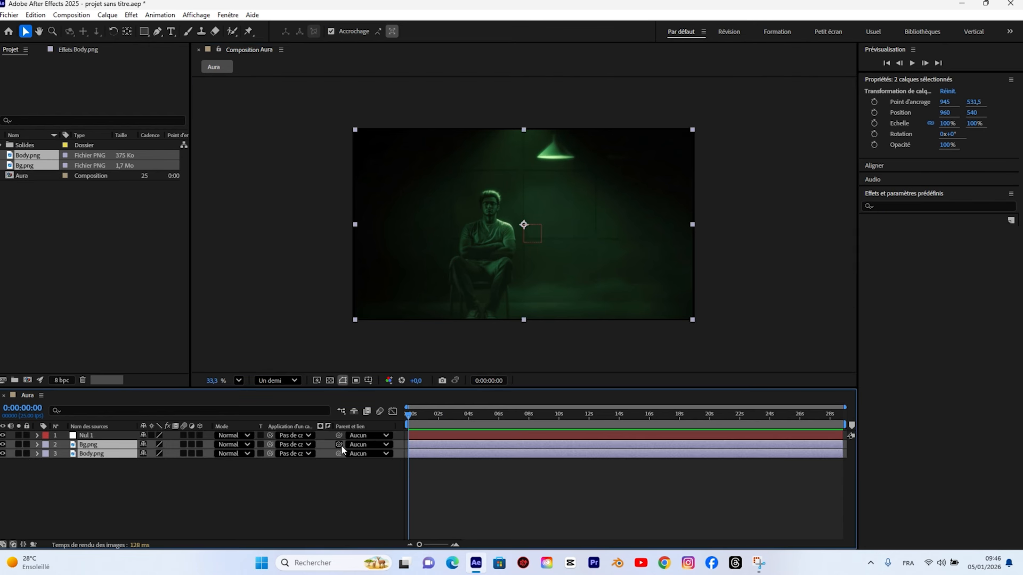
left_click_drag(340, 445, 338, 438)
Scale the null object to about 105% so the parented images fill the composition frame.
left_click(425, 434)
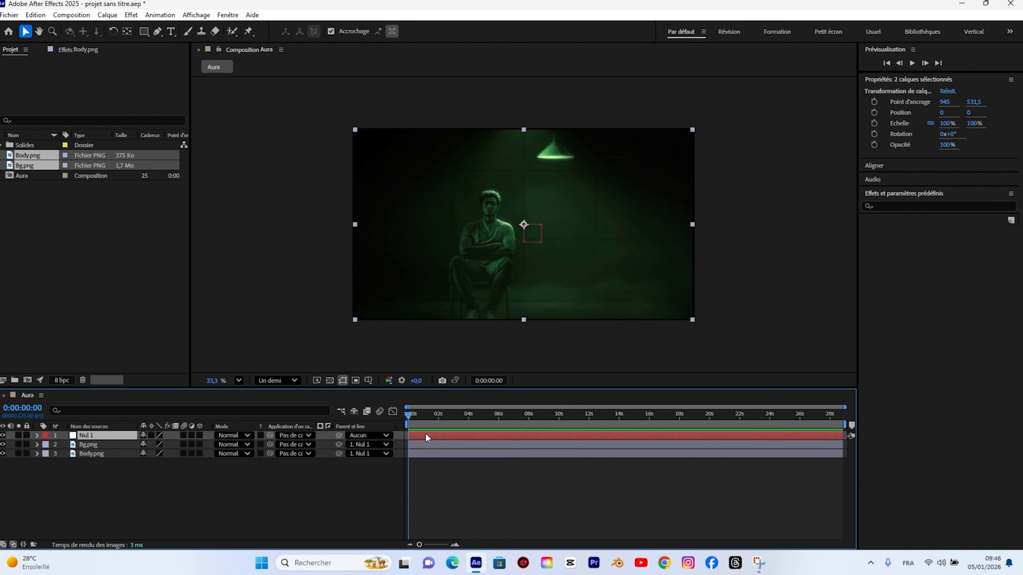
left_click(947, 123)
left_click_drag(947, 124, 950, 124)
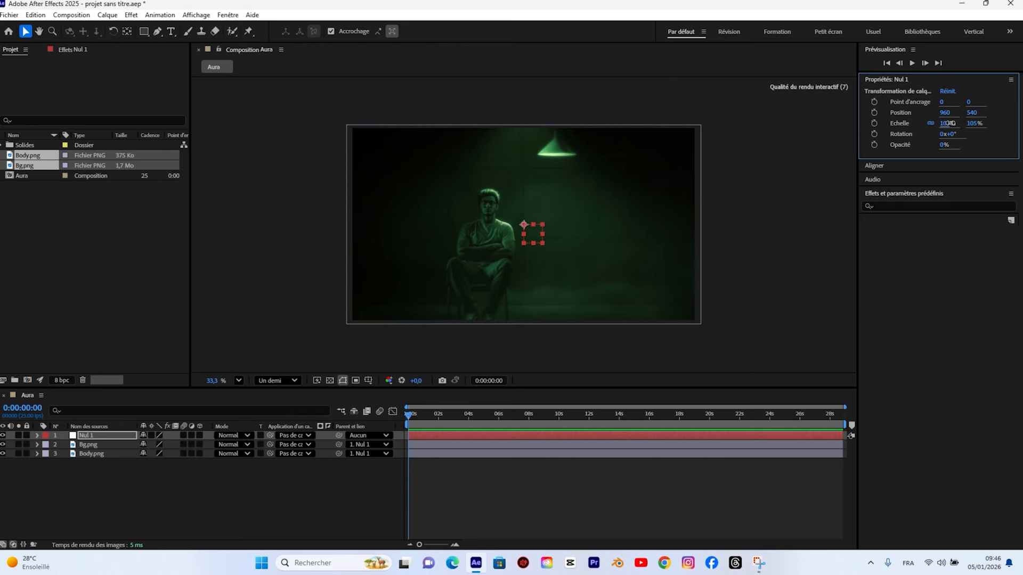
left_click(238, 491)
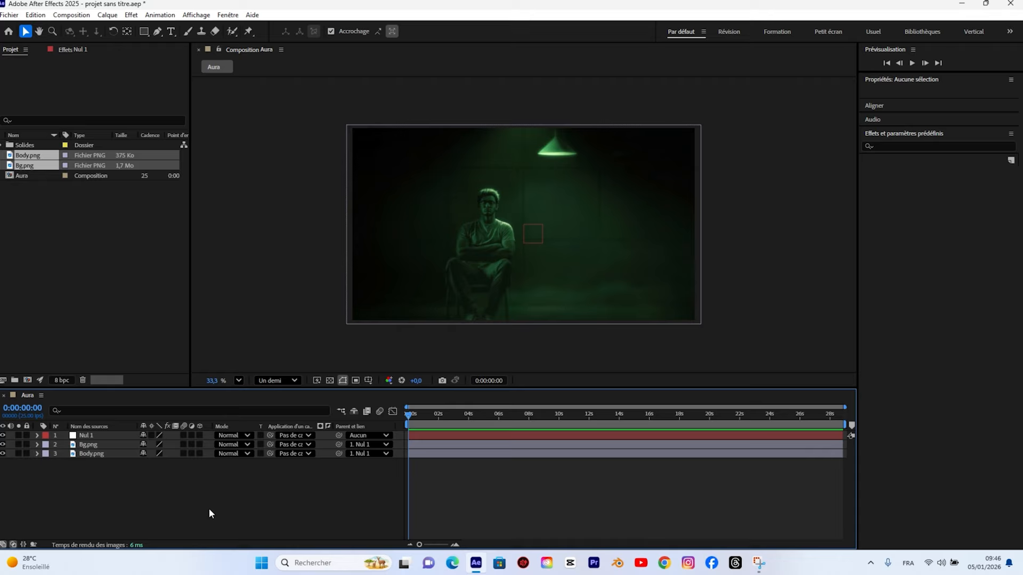
Move the Bg.png layer below Body.png in the layer stack.
left_click(82, 445)
left_click_drag(83, 446, 83, 461)
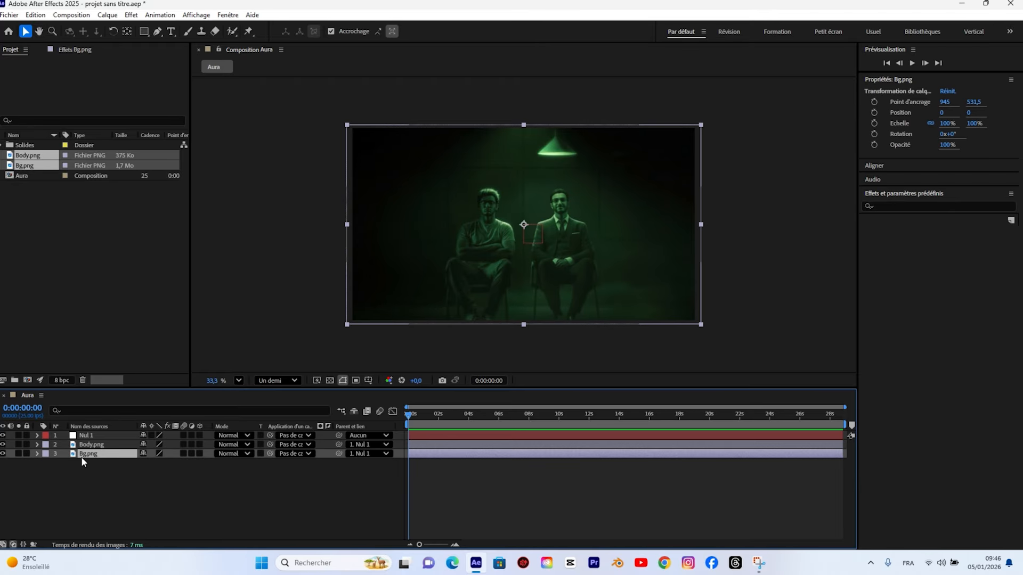
left_click(574, 490)
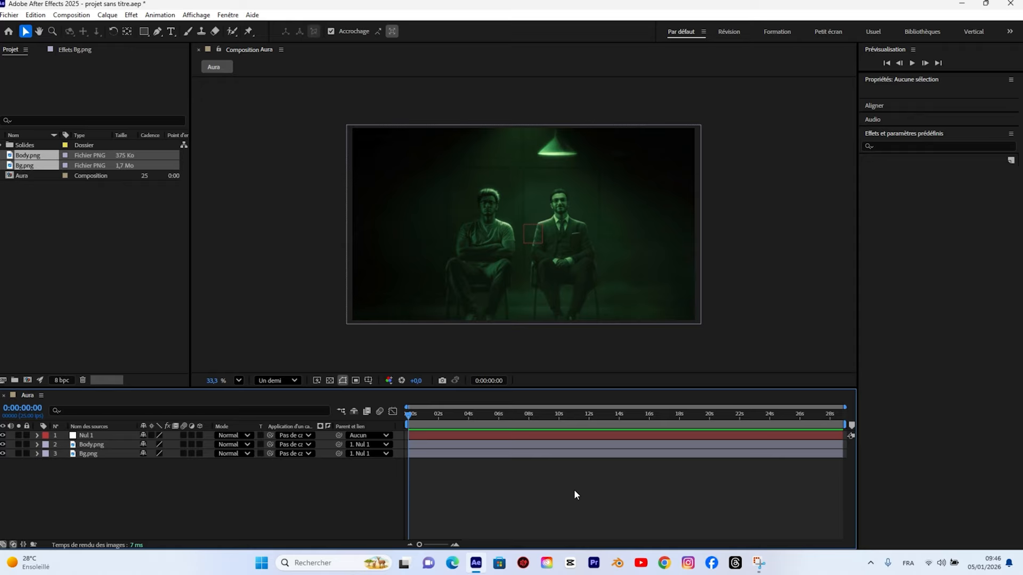
key("space")
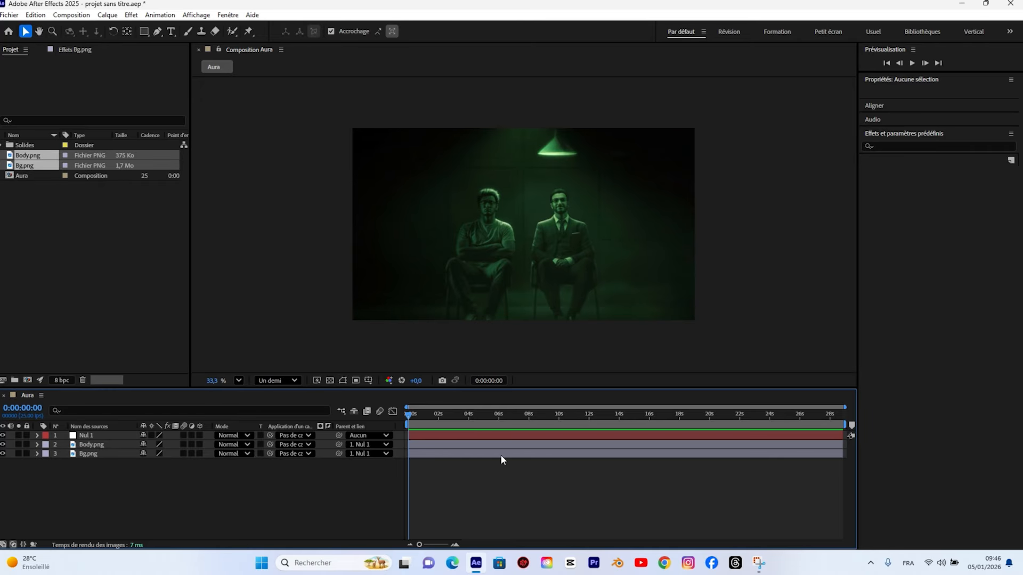
Create a red 1920x1080 solid on top of the layer stack and set its blending mode to Ecran (Screen).
left_click(109, 16)
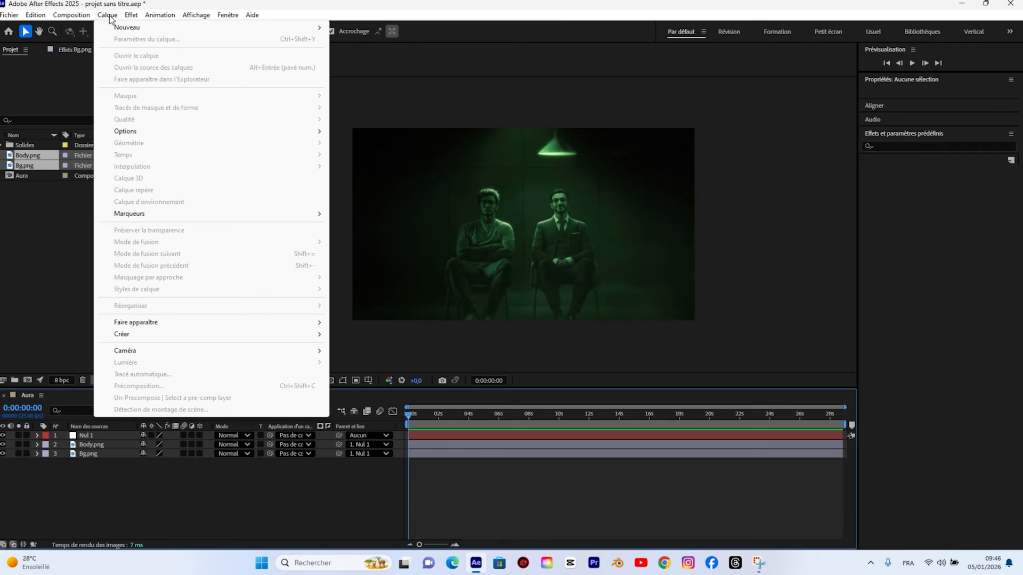
mouse_move(138, 28)
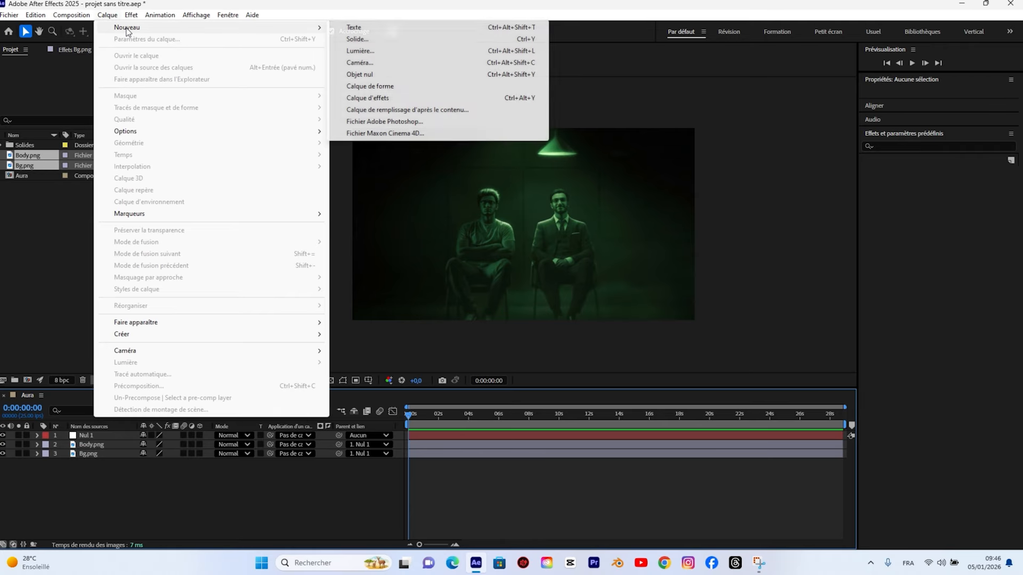
left_click(357, 40)
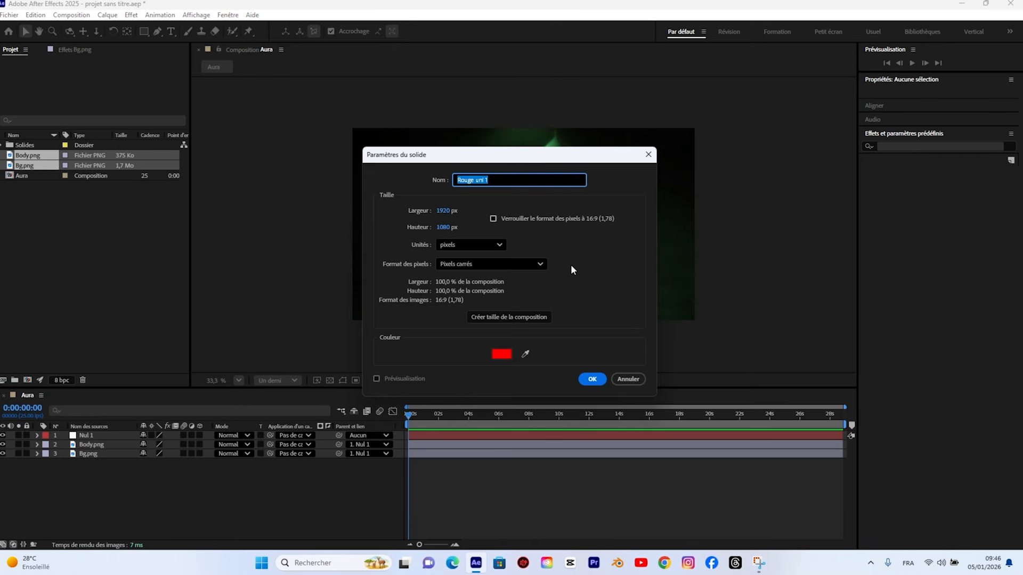
left_click(592, 379)
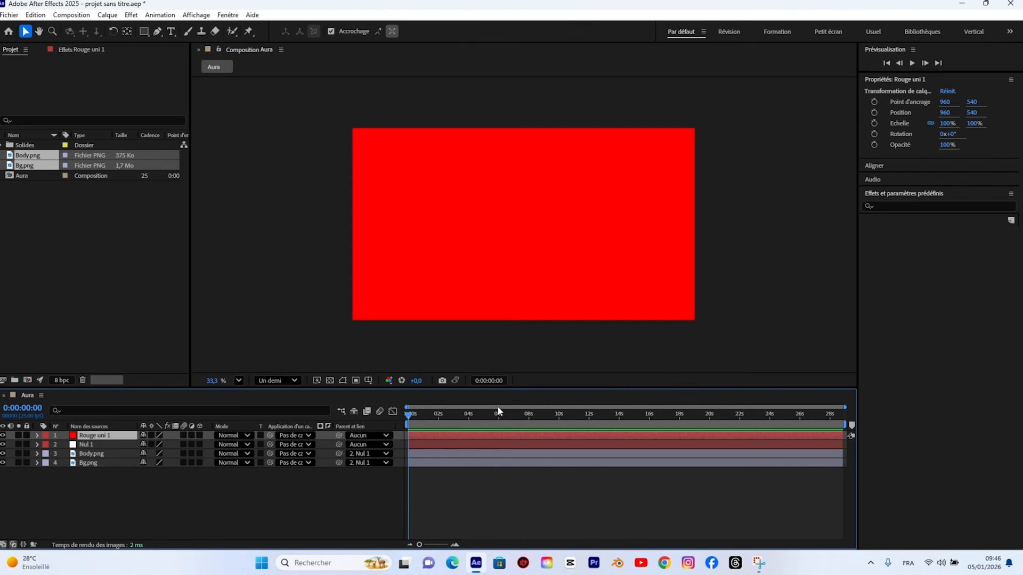
left_click(233, 435)
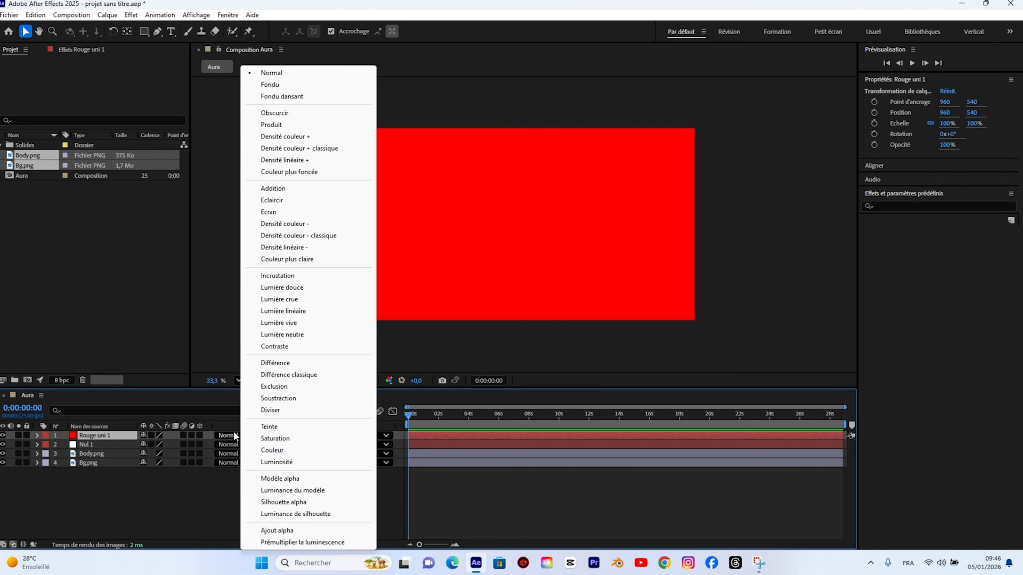
left_click(274, 213)
Apply the Saber effect to the red solid and set its Core Type to Layer Masks.
key("ctrl+space")
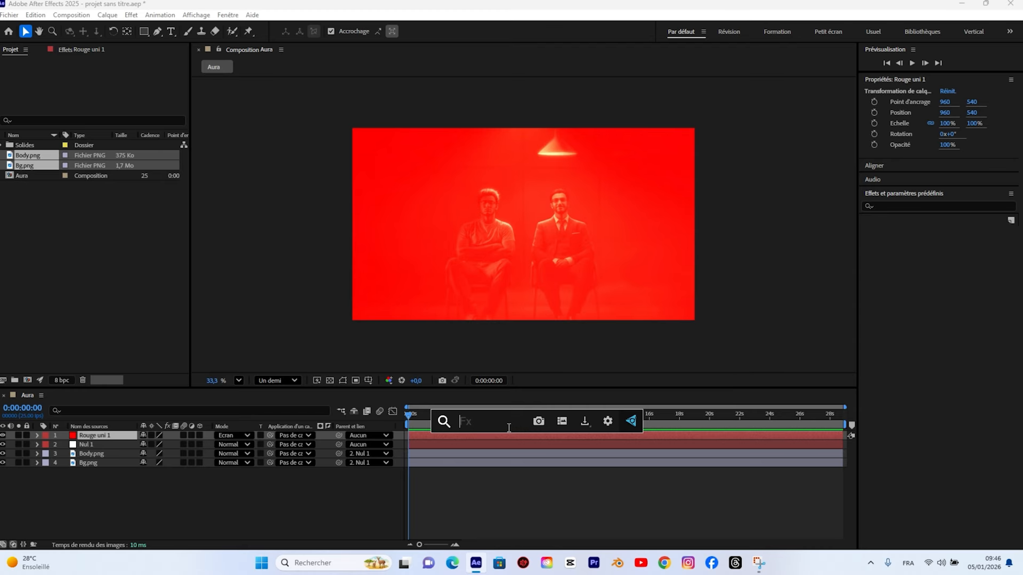
type("saber")
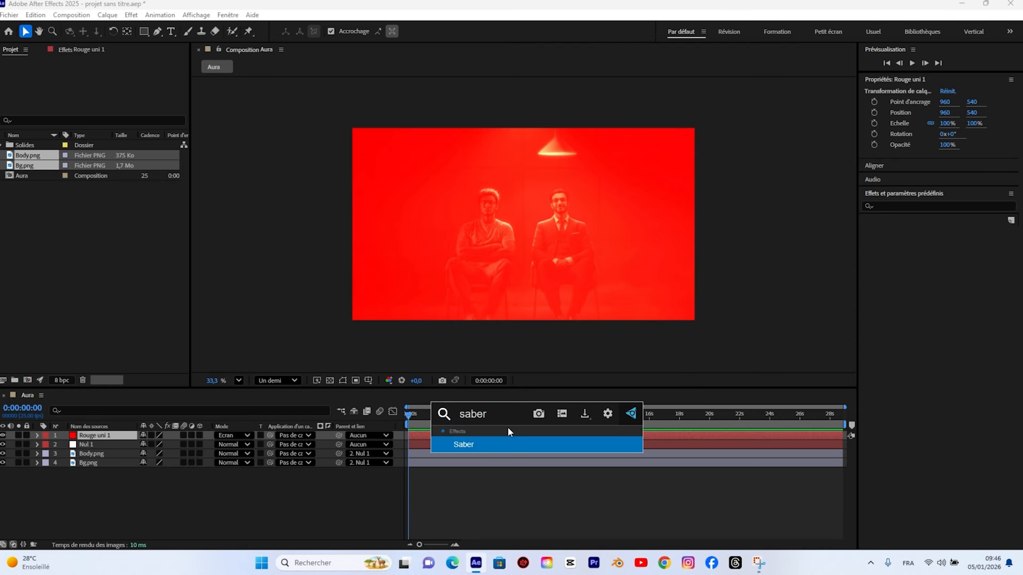
left_click(483, 447)
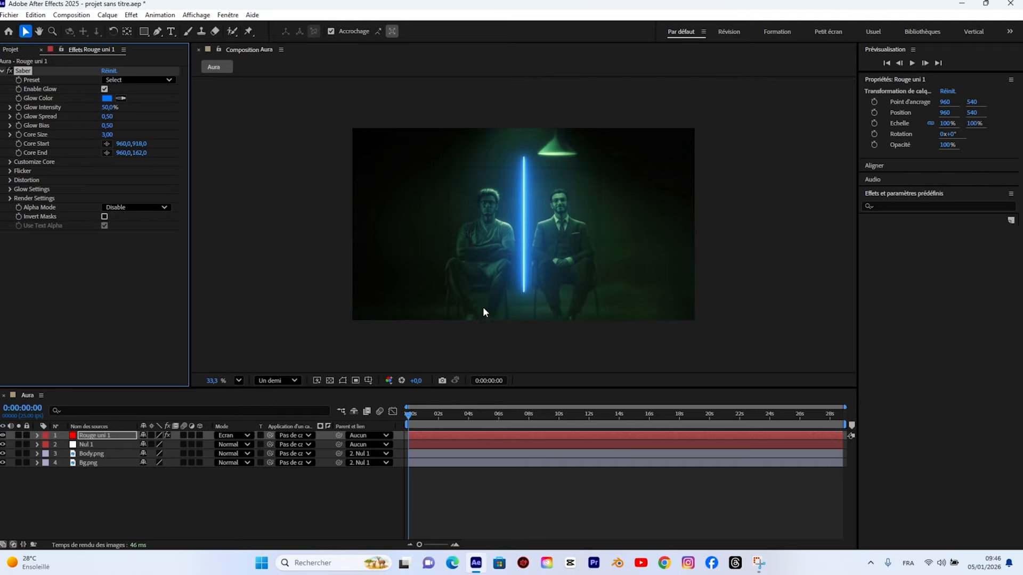
left_click(10, 162)
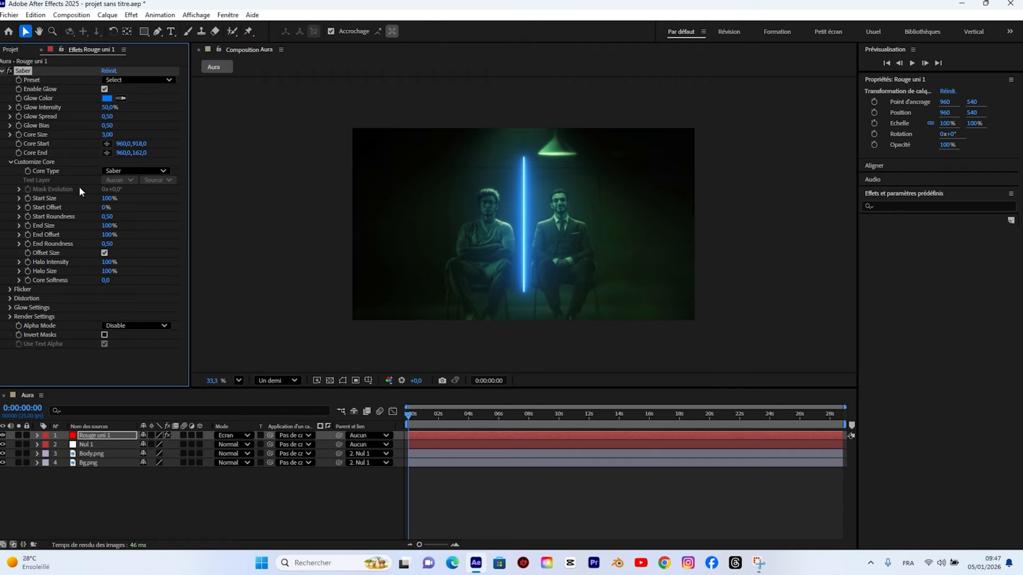
left_click(126, 171)
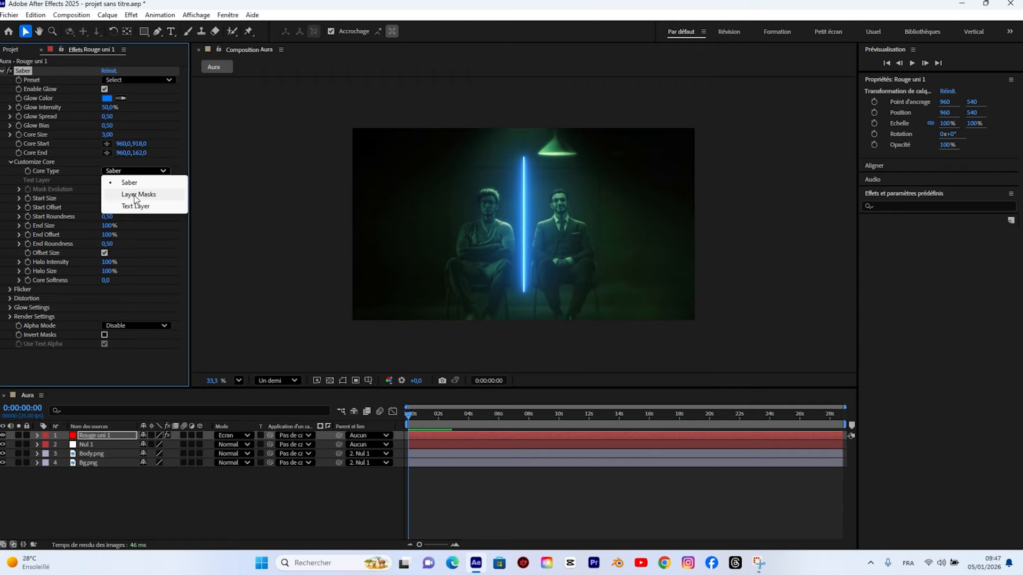
left_click(134, 195)
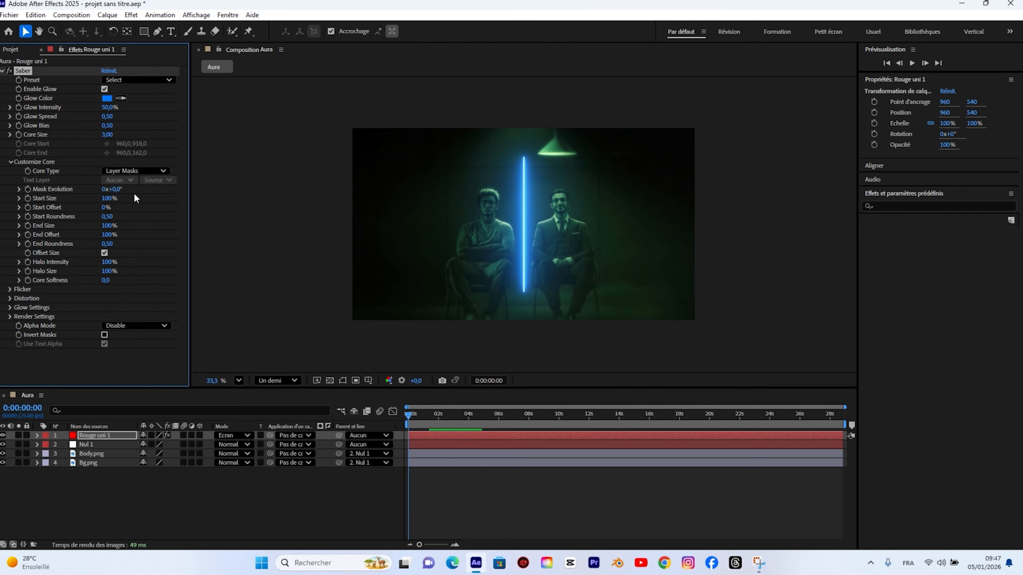
With the Pen tool, trace an open mask on the solid along the suited man's shoulders, neck and head.
left_click(158, 33)
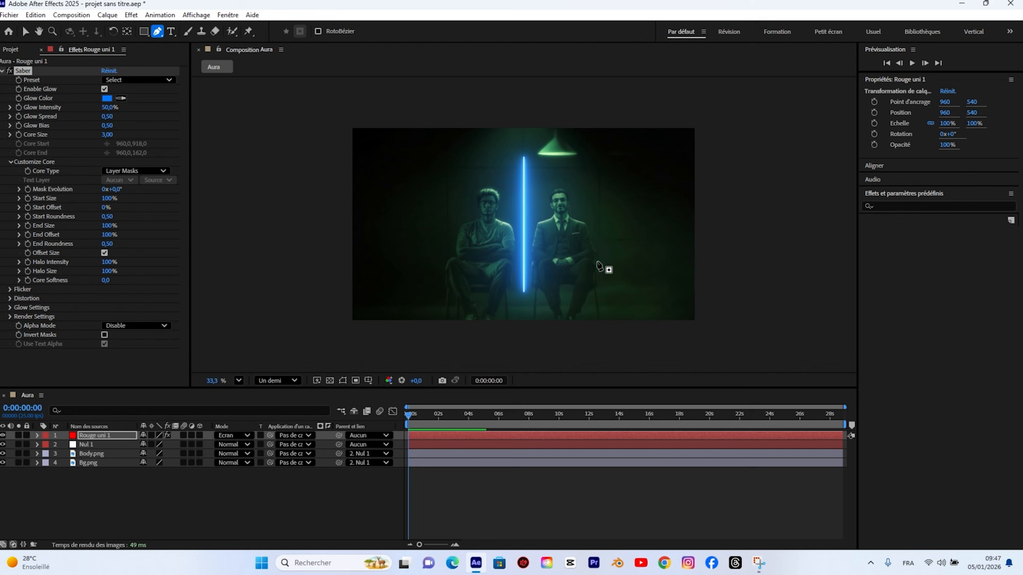
mouse_move(208, 381)
left_mouse_down()
mouse_move(234, 375)
mouse_move(206, 382)
left_mouse_up()
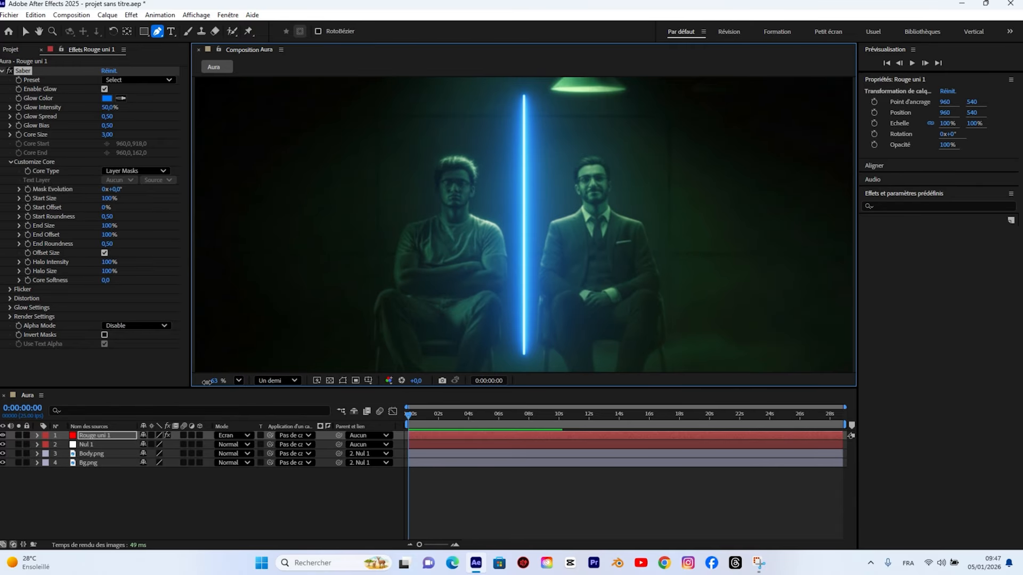
left_click(555, 219)
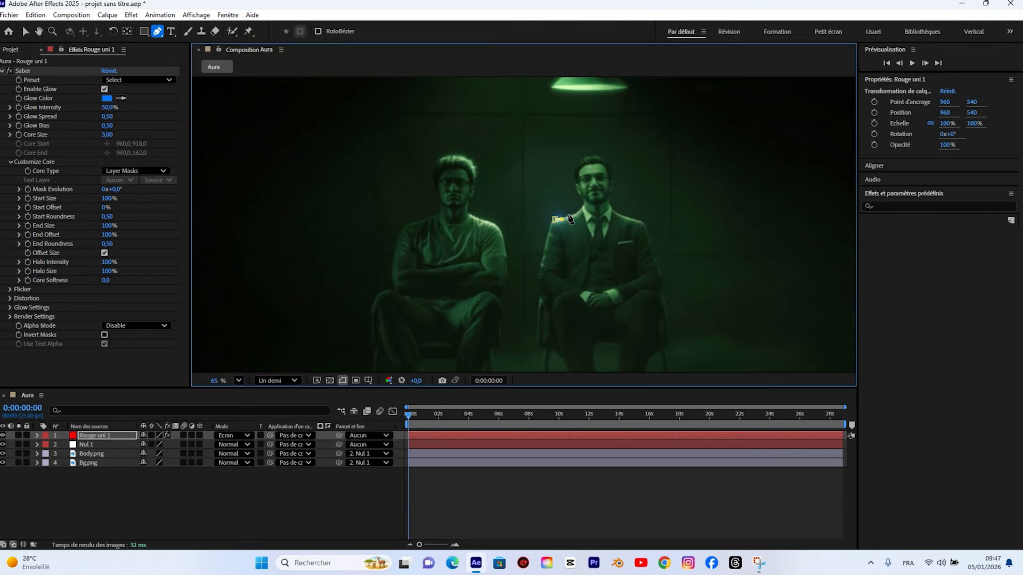
left_click(568, 215)
left_click(574, 215)
left_click(582, 197)
left_click(576, 189)
left_click(574, 179)
left_click(573, 169)
left_click(580, 159)
left_click(593, 154)
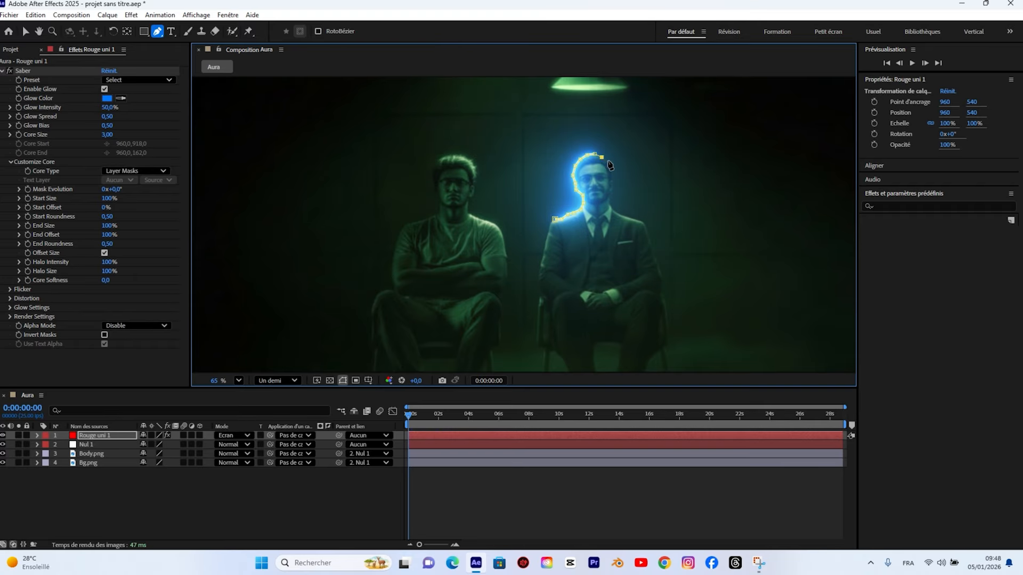
left_click(607, 161)
left_click(613, 176)
left_click(609, 201)
left_click(611, 208)
left_click(626, 218)
left_click(645, 224)
left_click(649, 233)
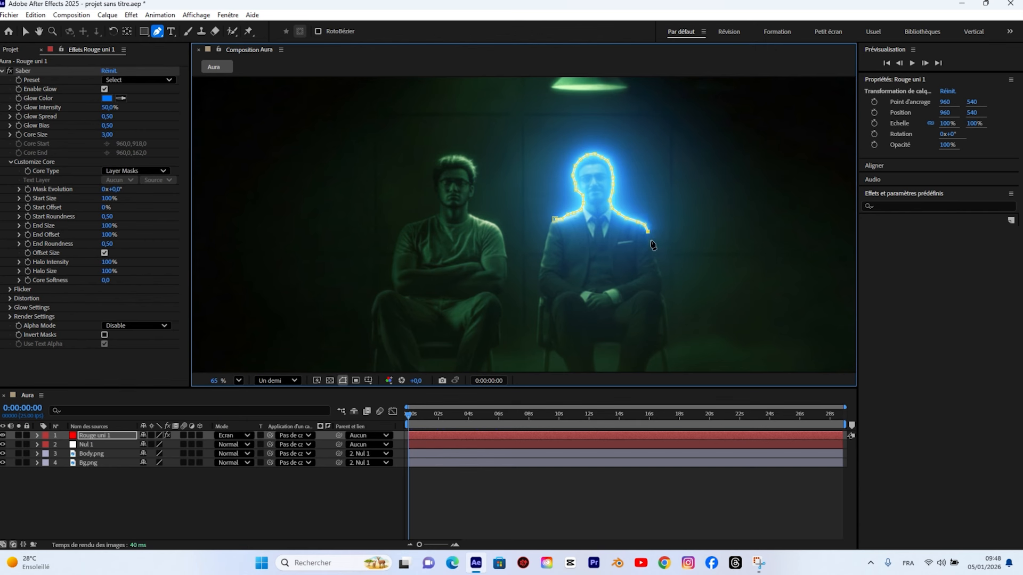
Continue the mask path from the suited man's outer shoulder down along his arm and leg.
left_click(654, 257)
left_click(662, 275)
left_click(659, 294)
left_click(661, 313)
left_click(663, 334)
left_click(657, 347)
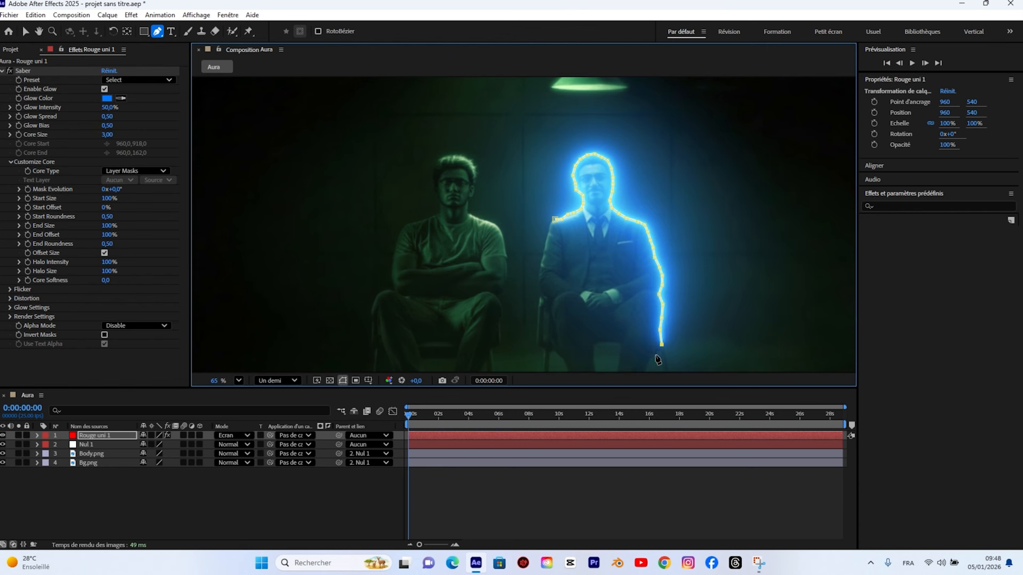
left_click(655, 354)
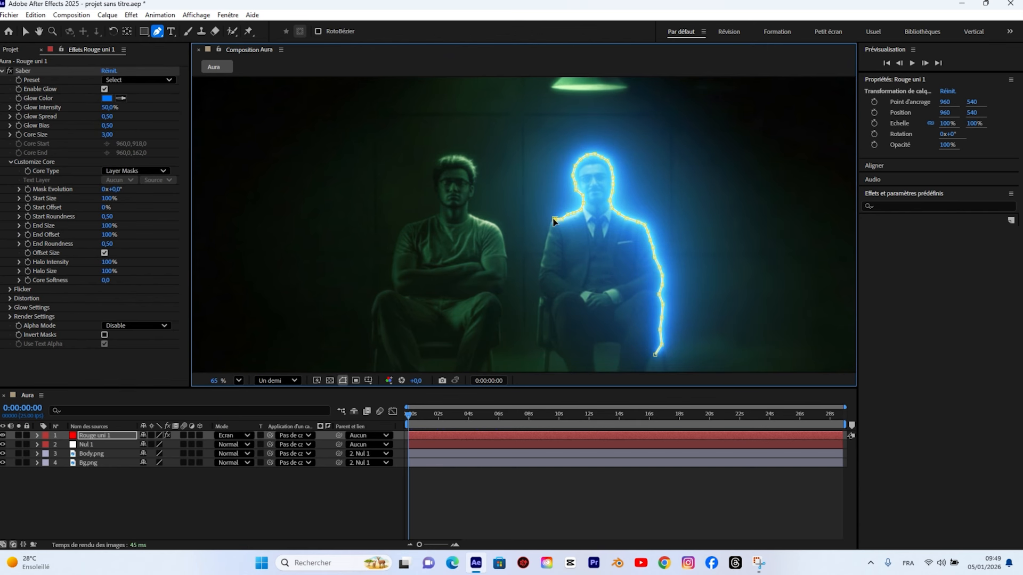
Extend the mask from its starting point at the inner shoulder down the arm and leg facing the other man.
left_click(554, 219)
left_click(545, 241)
left_click(540, 278)
left_click(542, 291)
left_click(549, 315)
left_click(552, 337)
left_click(553, 347)
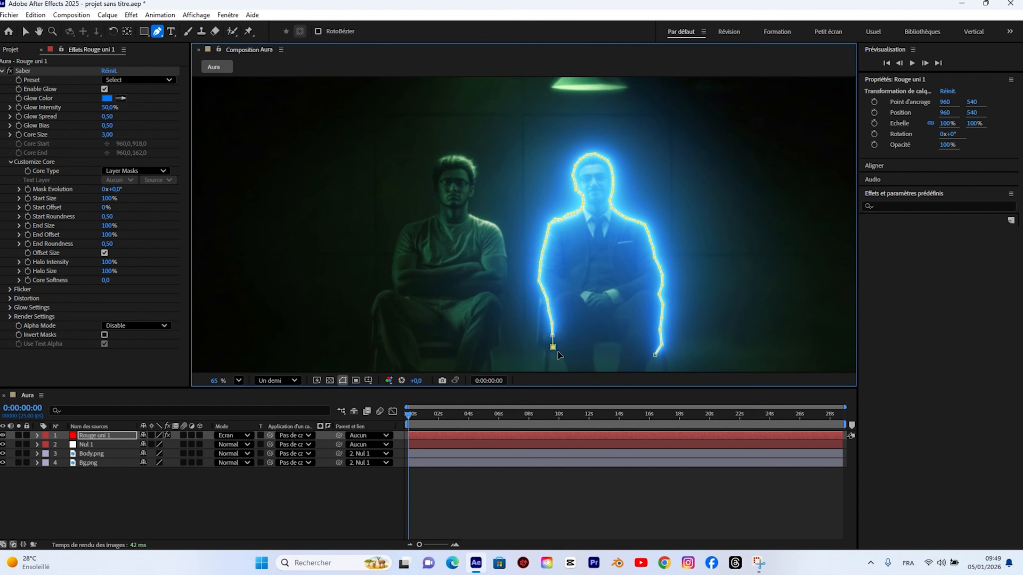
scroll(434, 370, "down", 2)
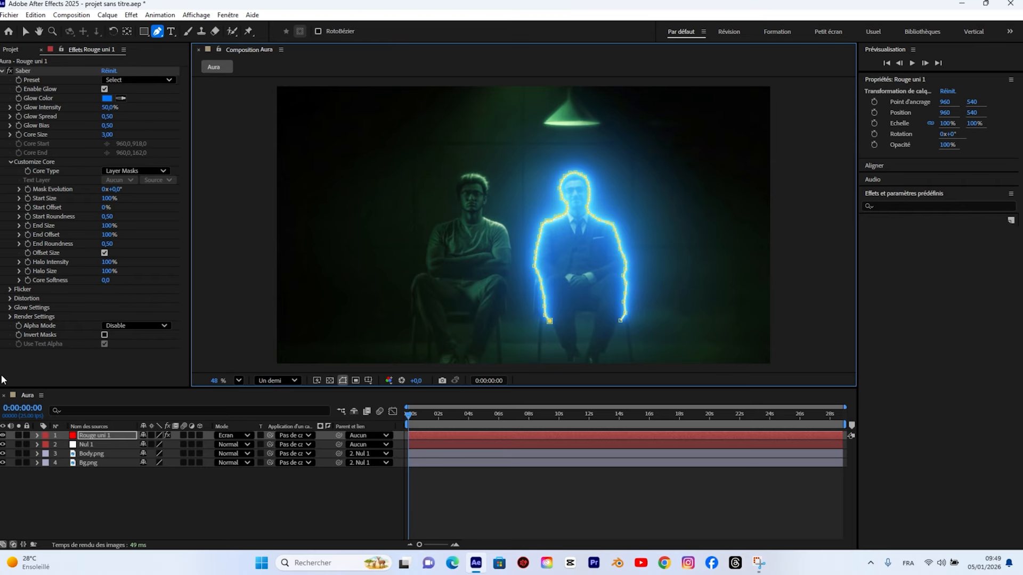
Rename the red solid layer as Saber.
left_click(113, 437)
right_click(114, 440)
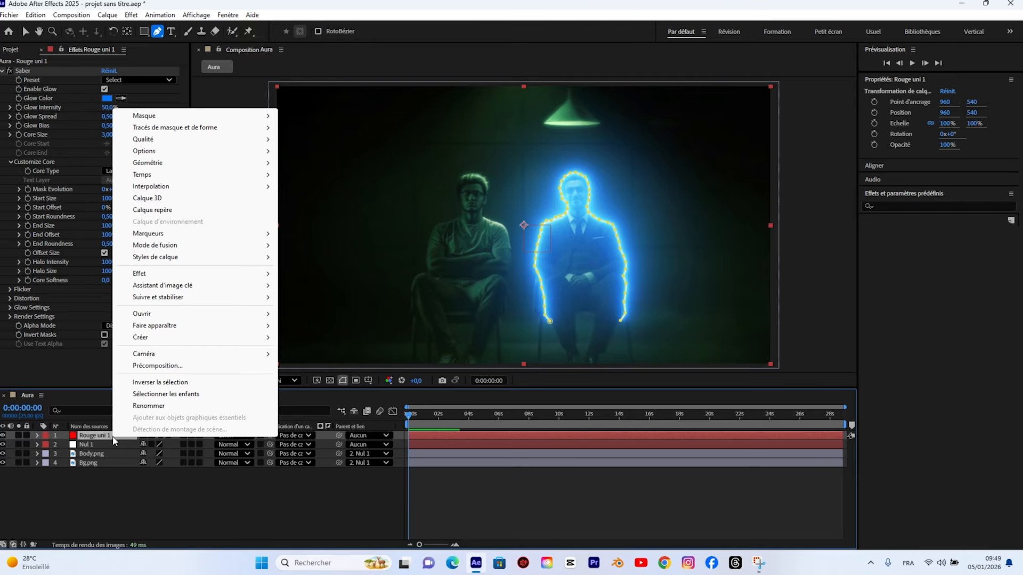
left_click(132, 407)
type("Saber")
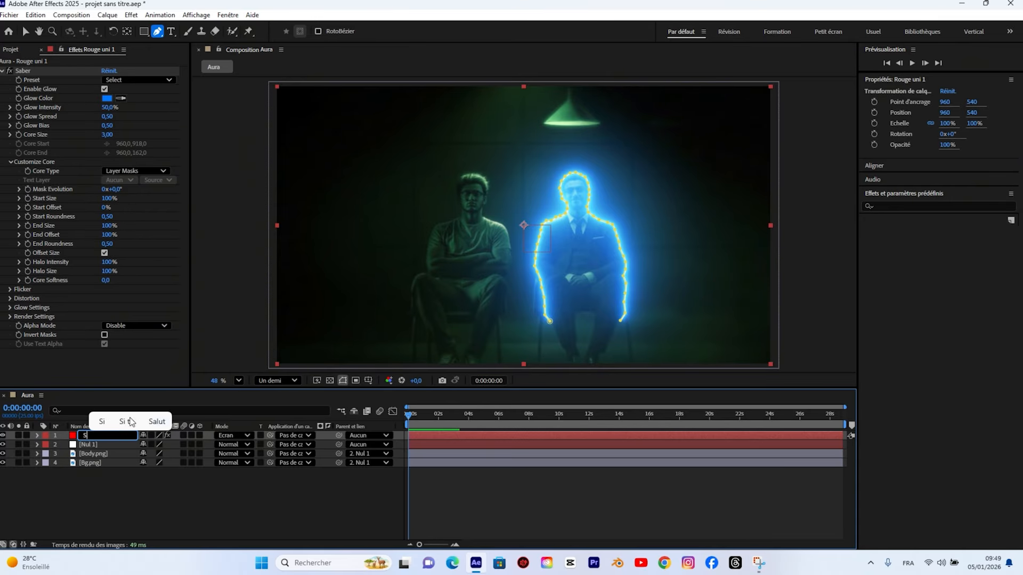
key("Return")
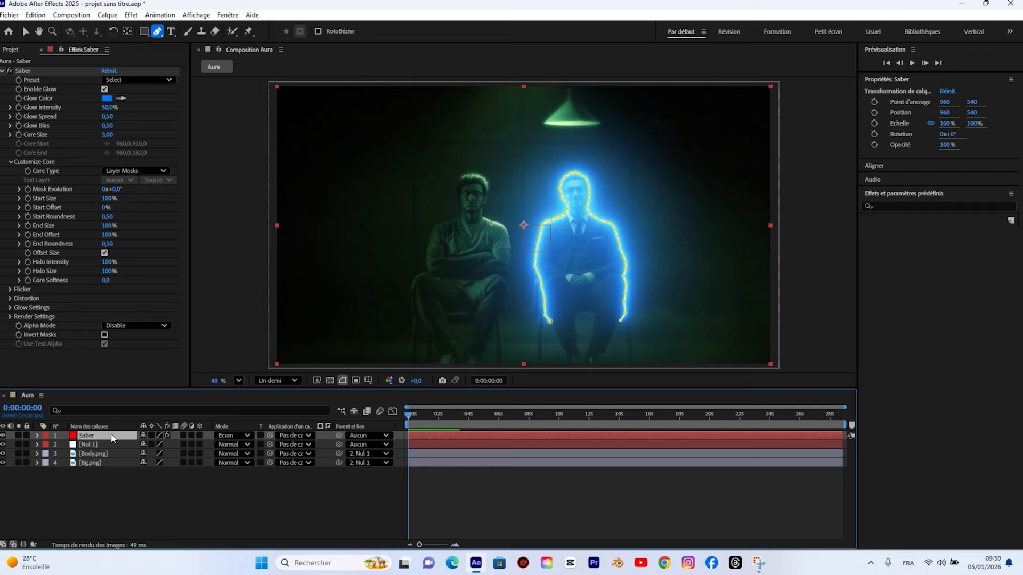
Move the Saber layer between Body.png and Bg.png, and delete the null object.
left_click_drag(105, 439, 95, 460)
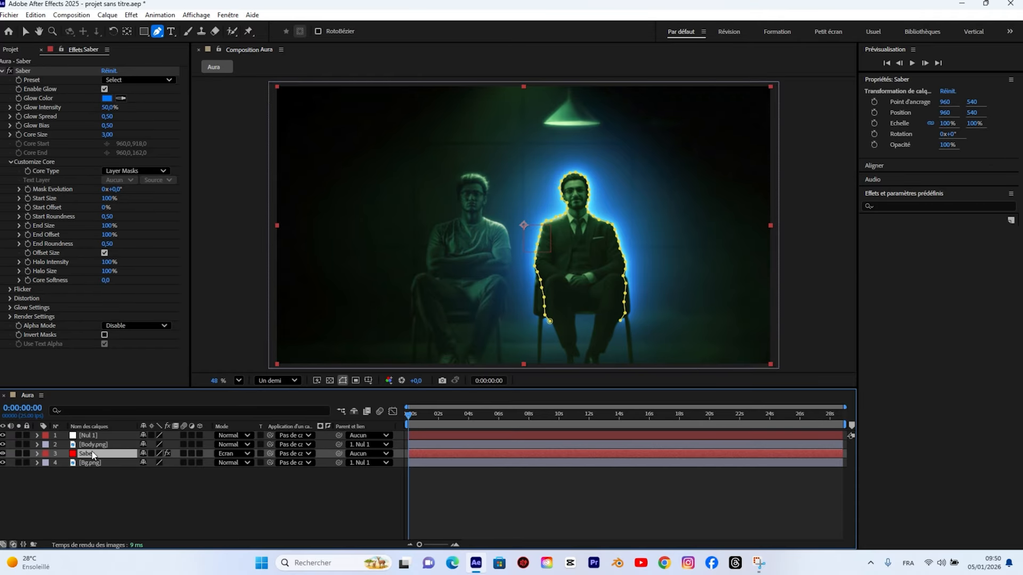
left_click(98, 437)
key("Delete")
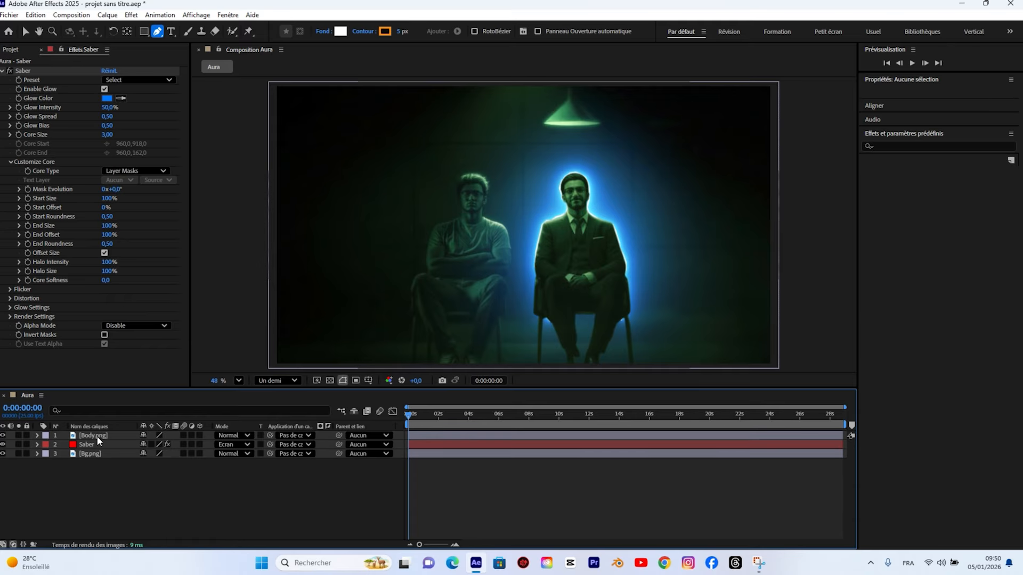
Apply the Fractal preset to the Saber effect and play back the animated aura.
left_click(138, 79)
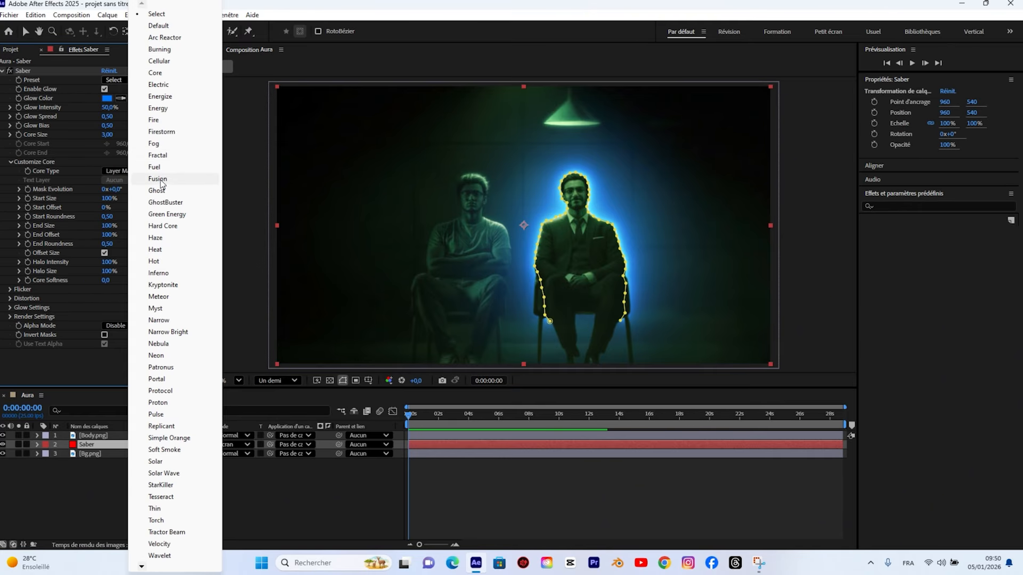
left_click(158, 156)
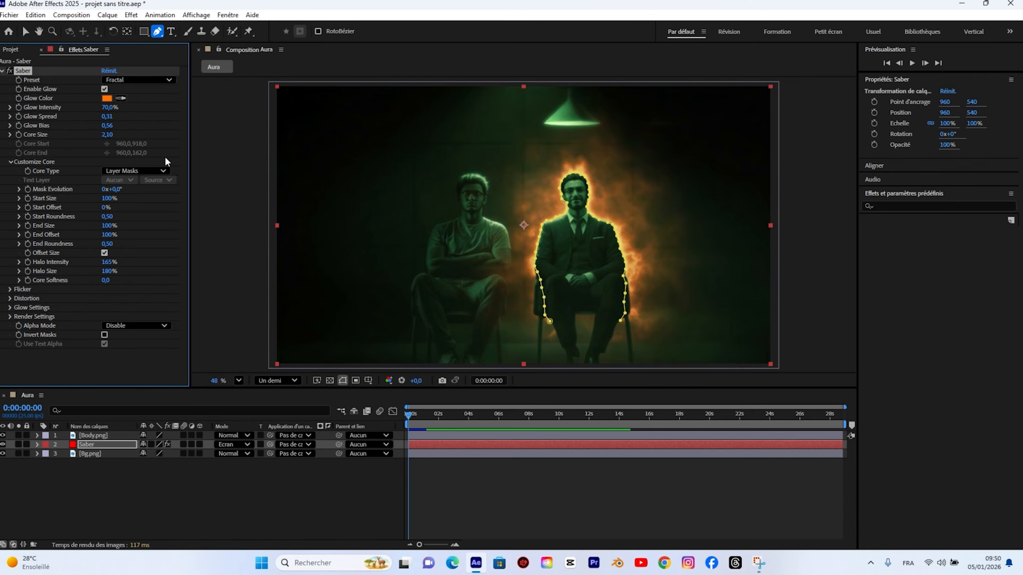
left_click(458, 474)
key("space")
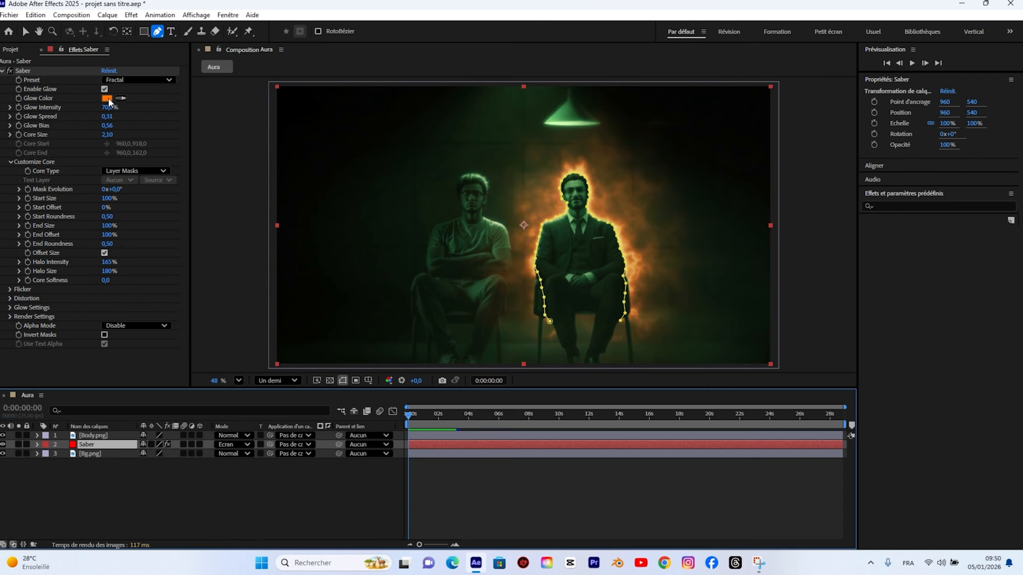
Sample the Saber glow color from the dark green background of the image with the eyedropper, and preview the recolored aura.
left_click(107, 98)
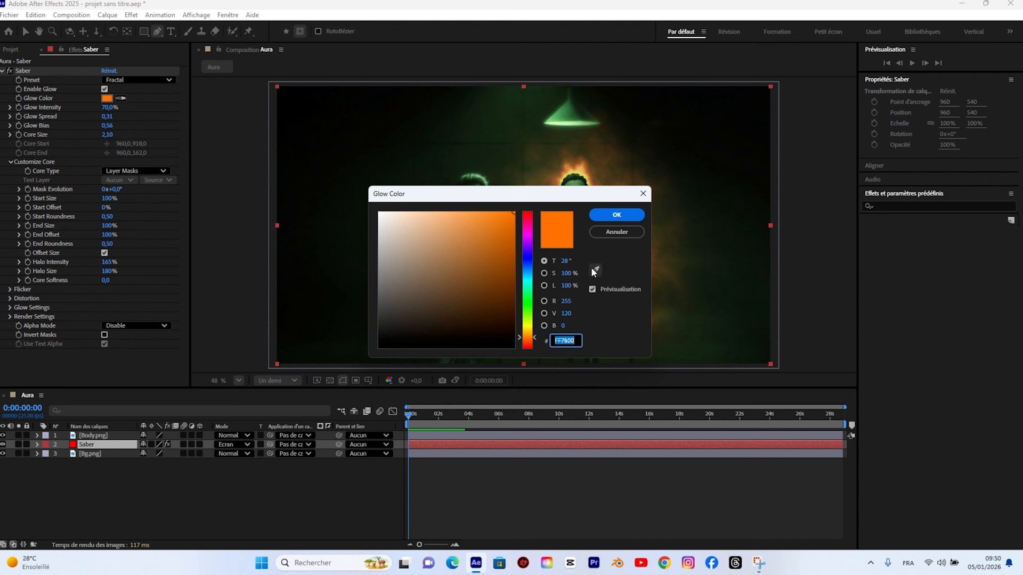
left_click(595, 271)
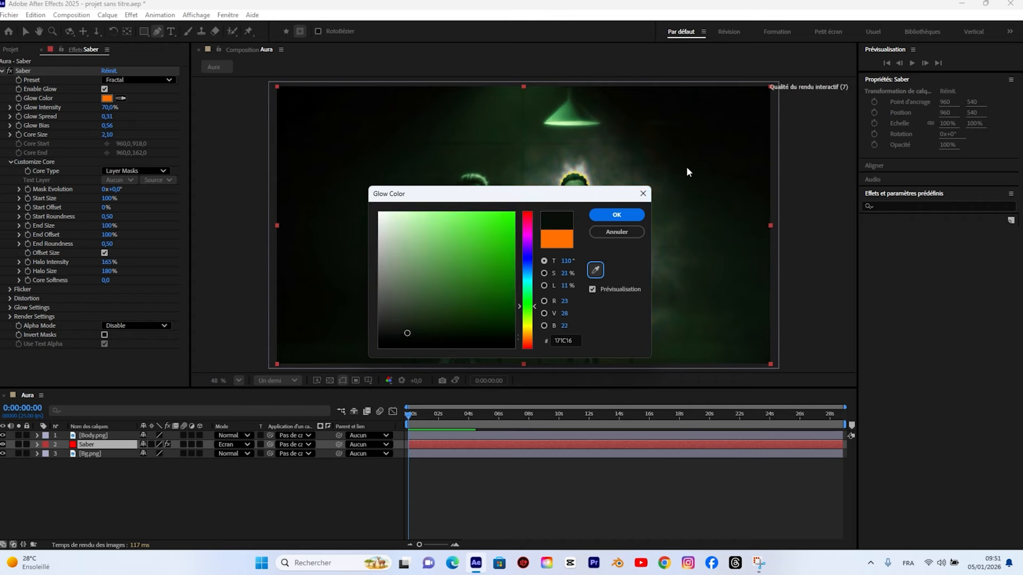
left_click_drag(575, 196, 313, 201)
left_click(343, 218)
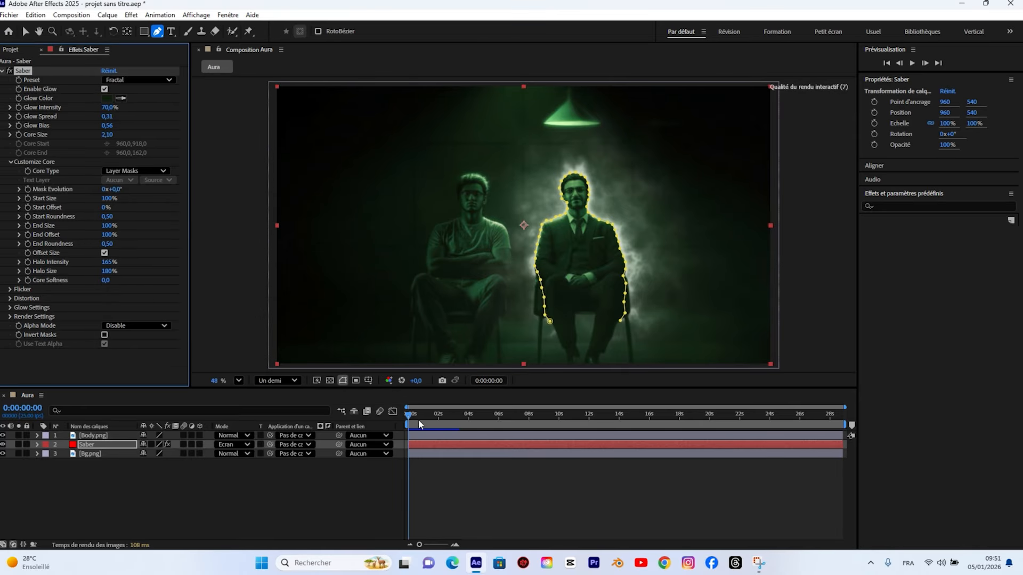
key("space")
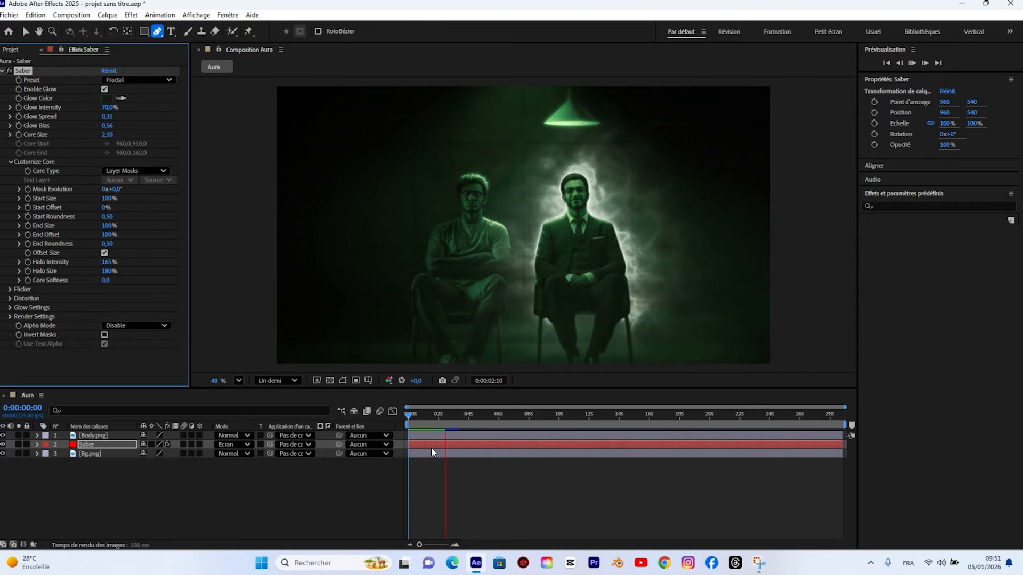
key("space")
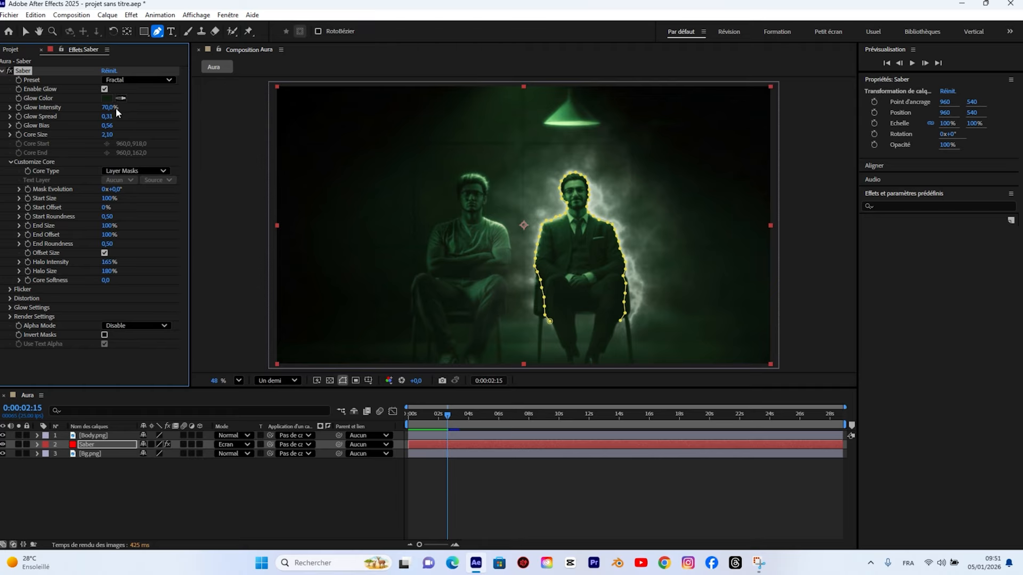
Set the Saber Glow Intensity to 72%, Glow Spread to 0.34 and Glow Bias to 0.59, and preview the composition from the start.
left_click(29, 32)
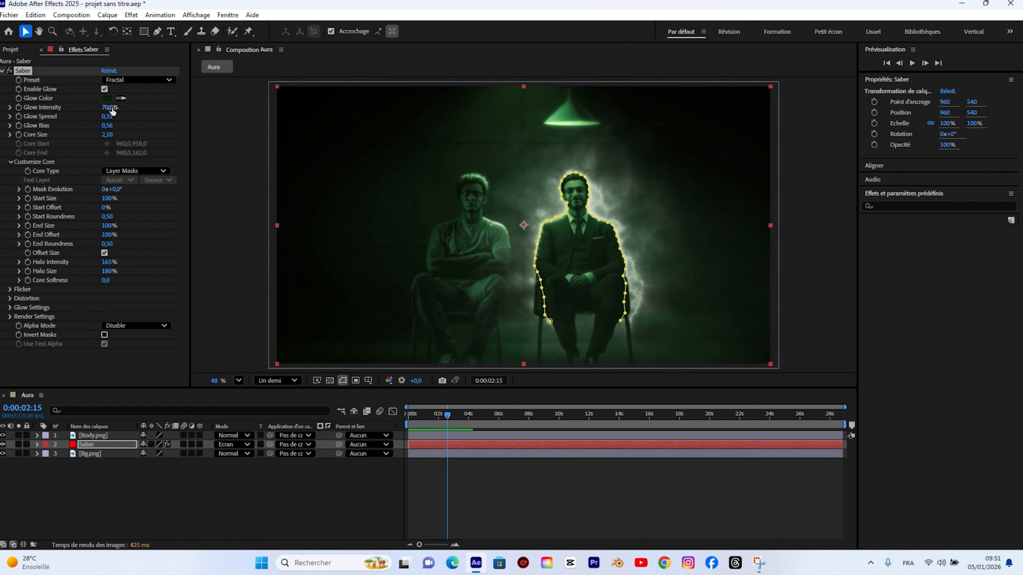
left_click_drag(113, 107, 111, 139)
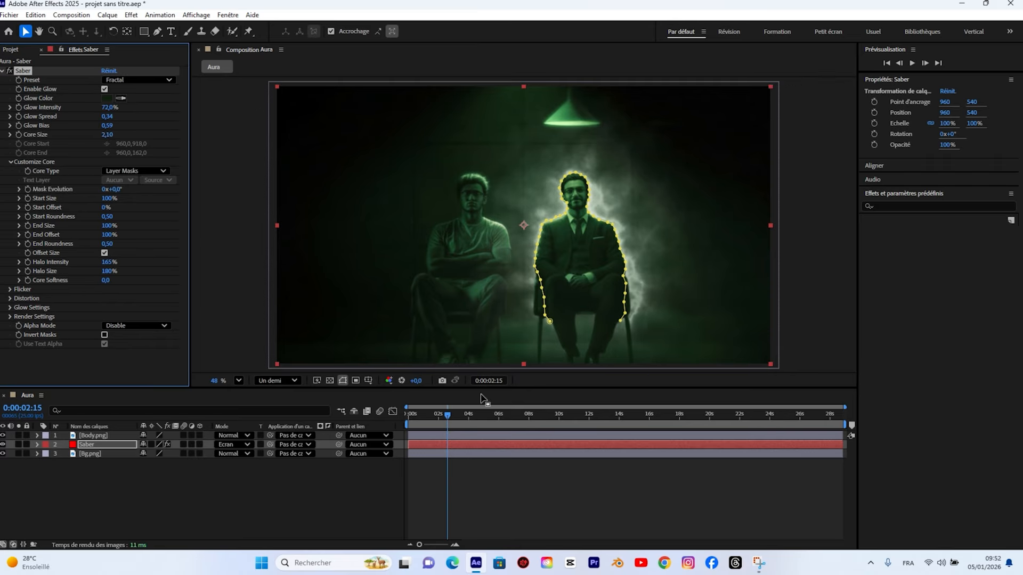
left_click(480, 490)
left_click_drag(456, 418, 405, 432)
key("space")
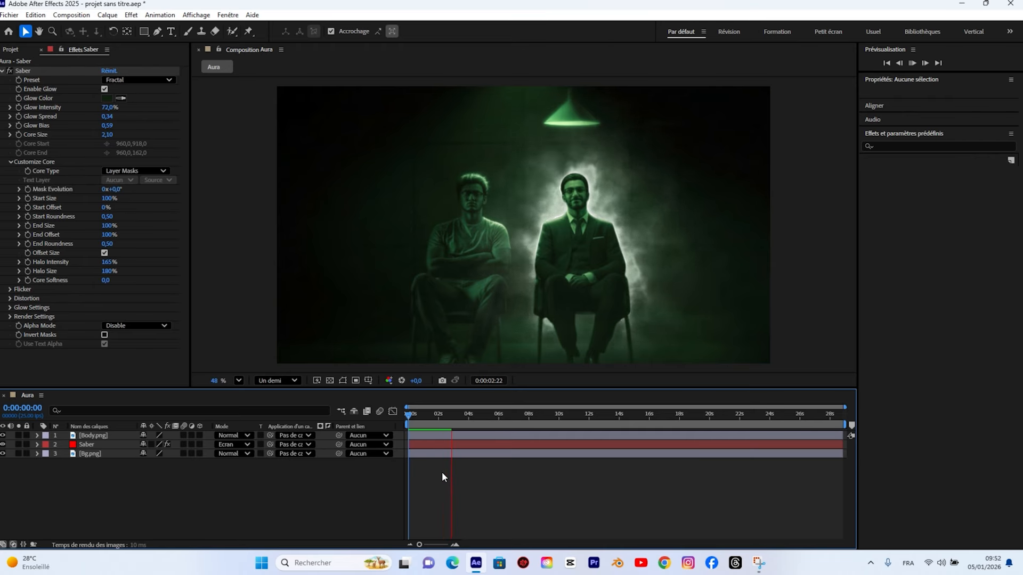
key("space")
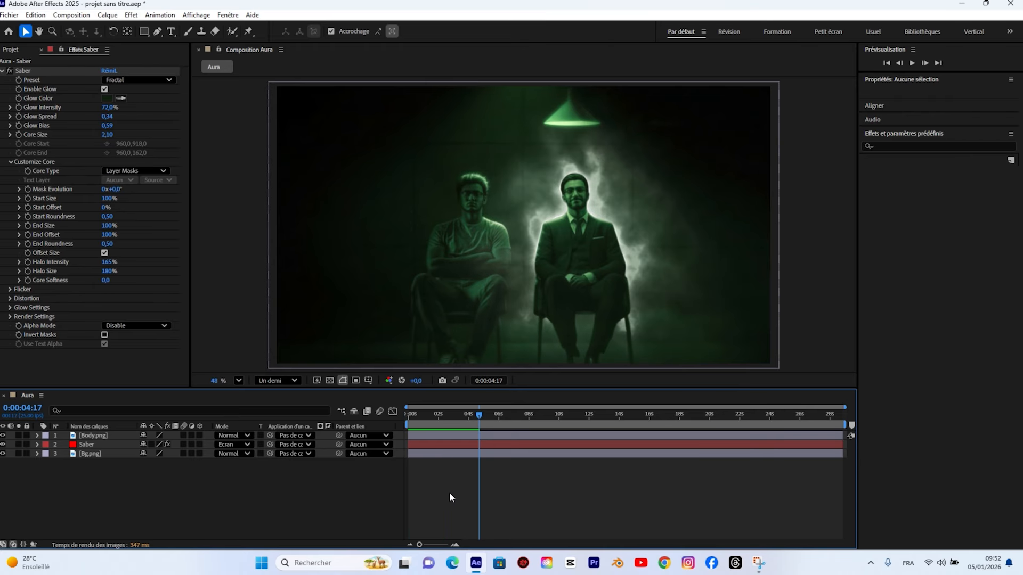